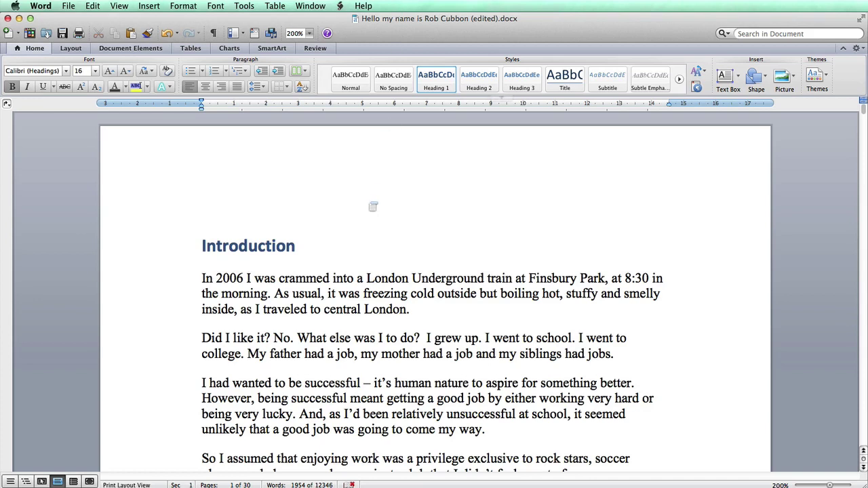
Step: Look through the manuscript from the Introduction heading to the end of the 'What this book is about' chapter
left_click(259, 247)
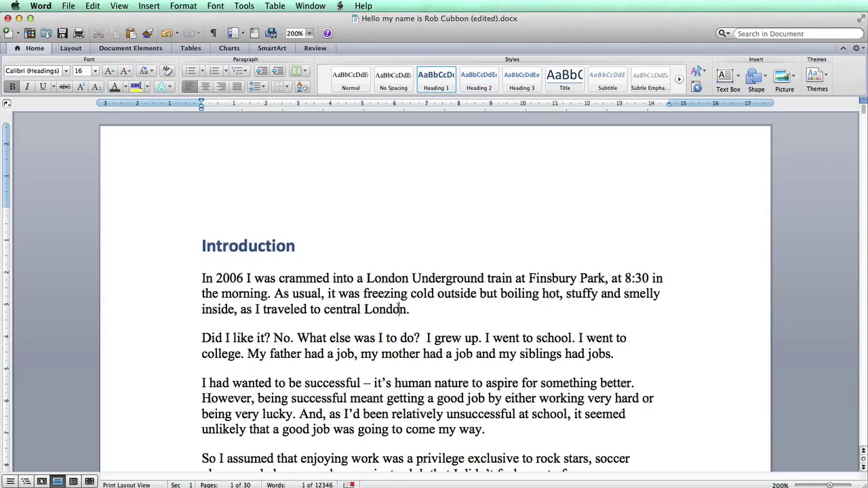
left_click(399, 310)
scroll(398, 308, "down", 20)
scroll(397, 308, "up", 5)
scroll(398, 305, "down", 15)
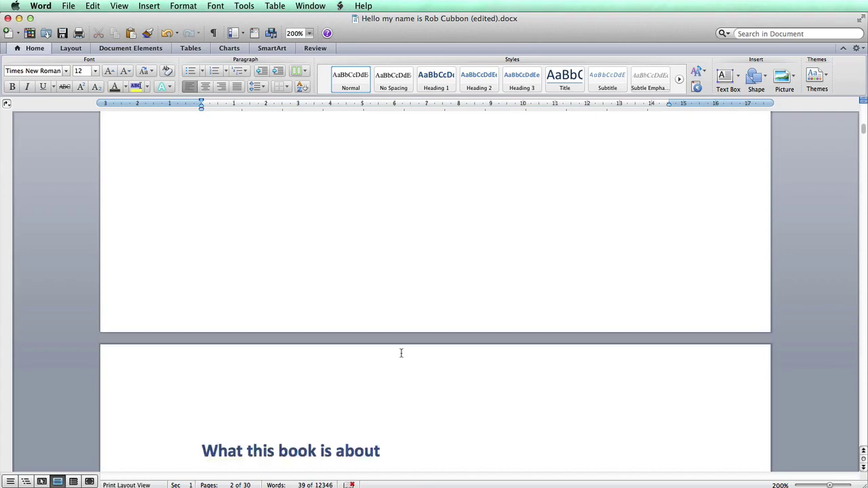
scroll(401, 353, "down", 10)
scroll(401, 354, "down", 20)
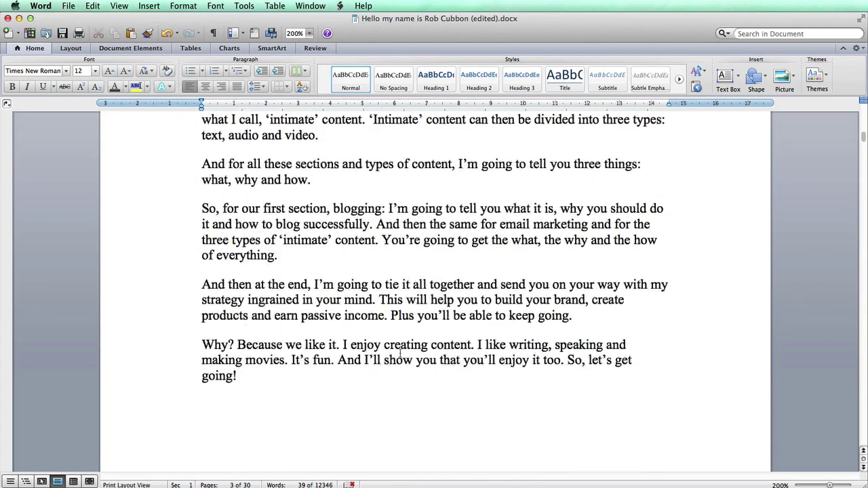
scroll(476, 243, "down", 10)
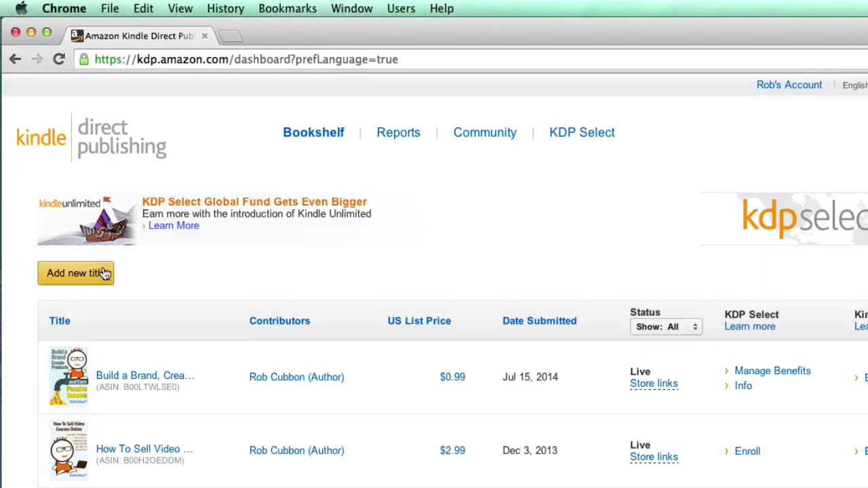
Step: Add a new title on the Kindle Direct Publishing bookshelf in Chrome and browse for its book content file
left_click(88, 278)
scroll(152, 289, "down", 5)
scroll(152, 283, "down", 15)
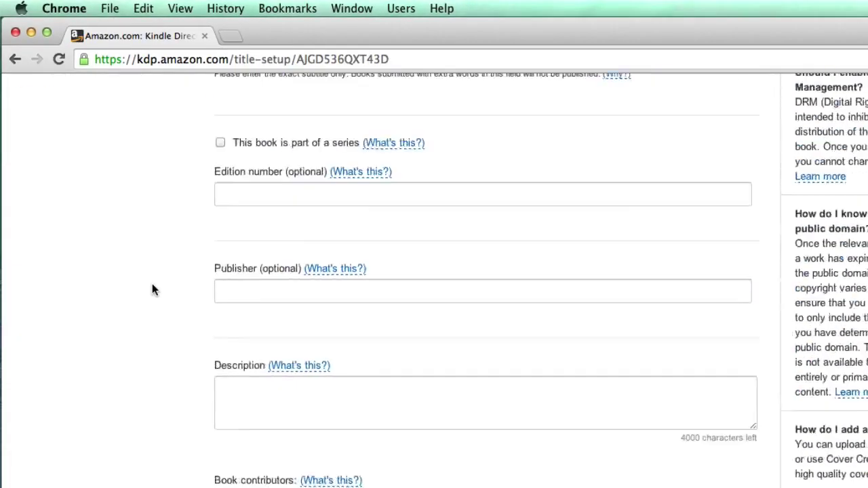
left_click(237, 363)
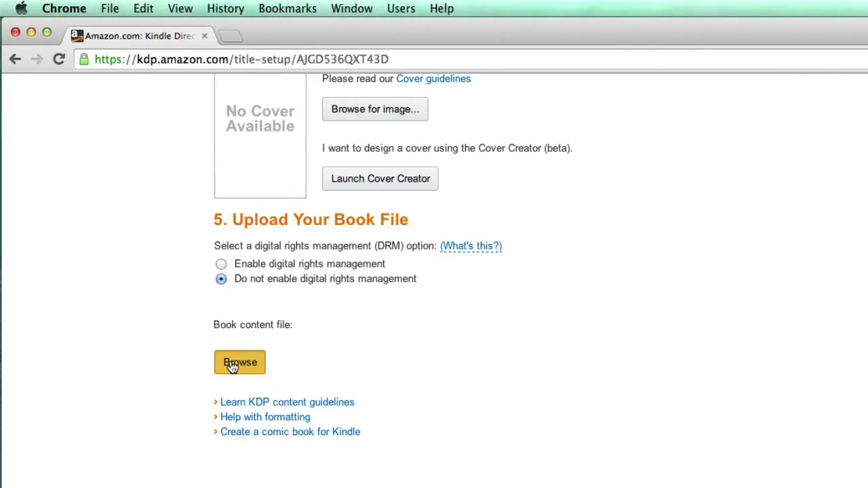
left_click(414, 384)
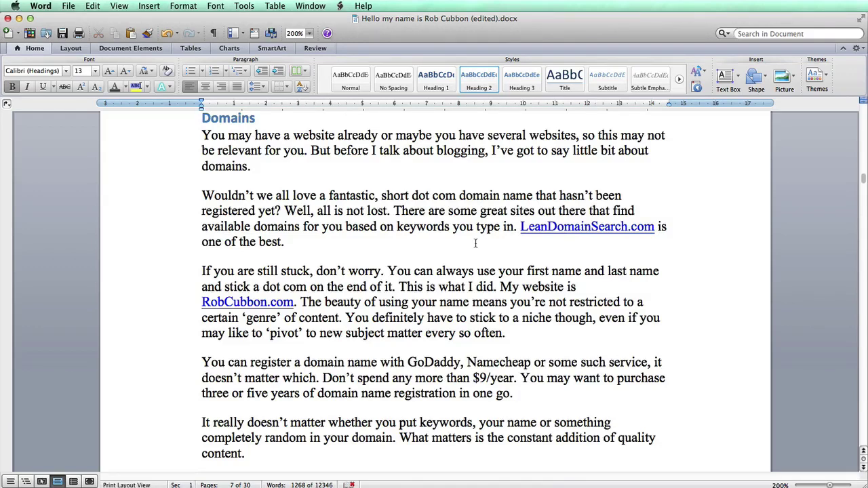
Step: Switch to Chrome, search Google for "sigil" and open the "sigil - The EPUB Editor - Google Project Hosting" result
key("super+Tab")
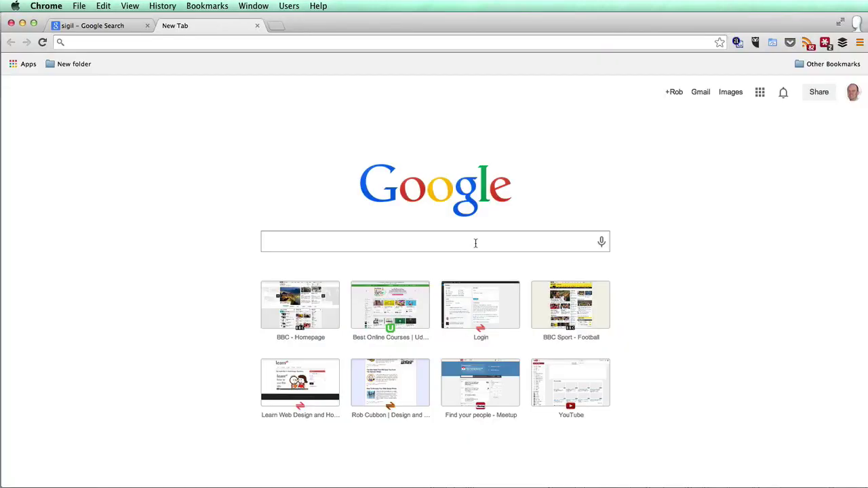
type("sigil")
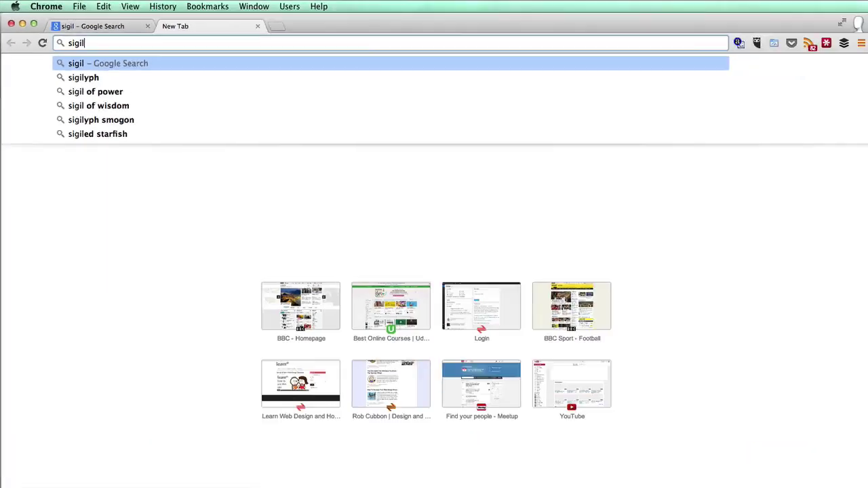
key("Return")
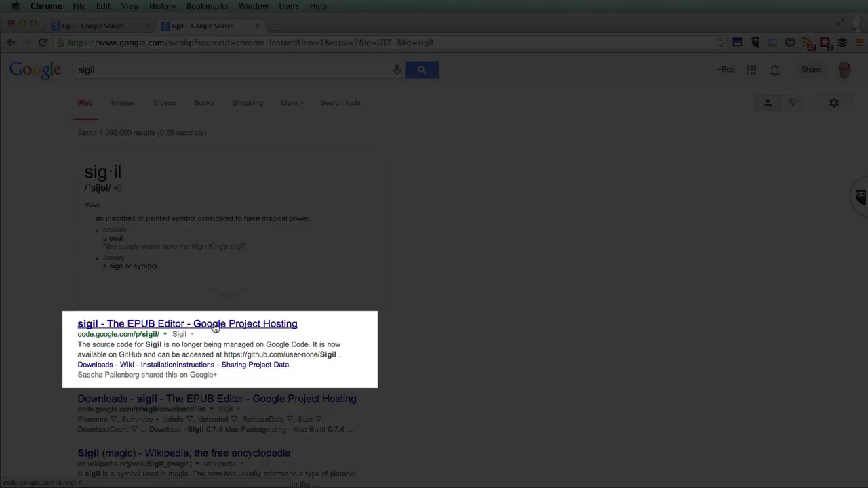
left_click(215, 324)
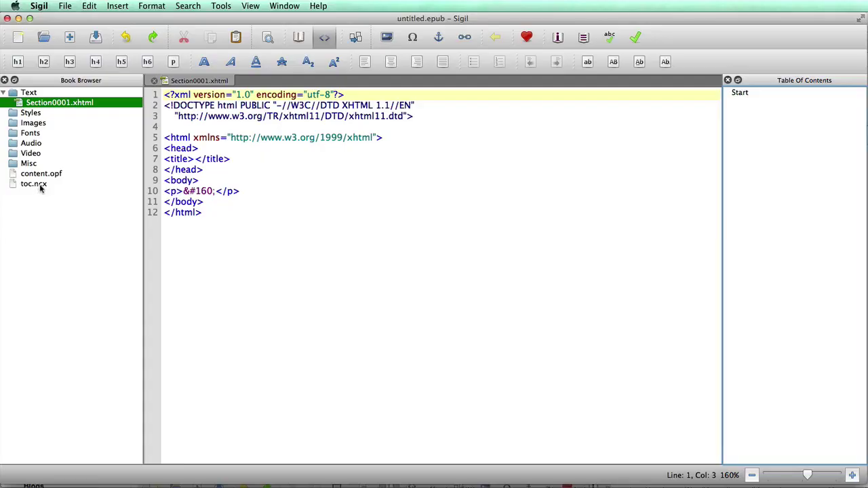
Step: In Sigil, open toc.ncx from the book's files and show Section0001.xhtml in Book View
double_click(34, 185)
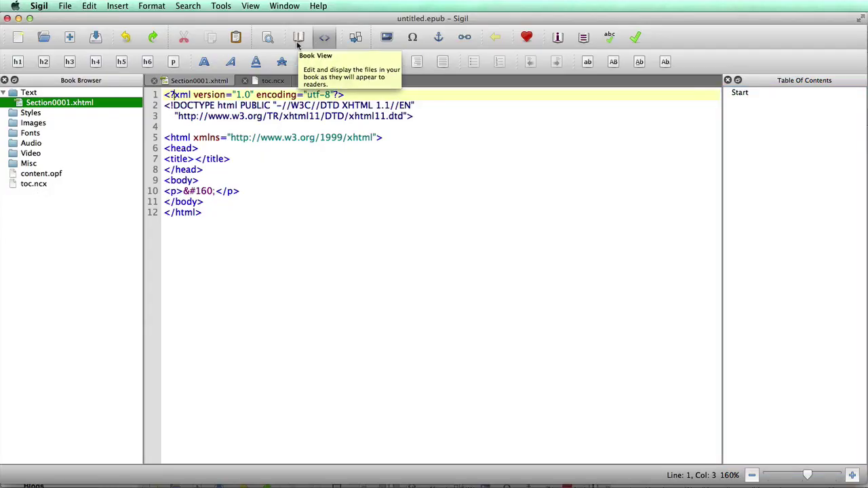
left_click(298, 39)
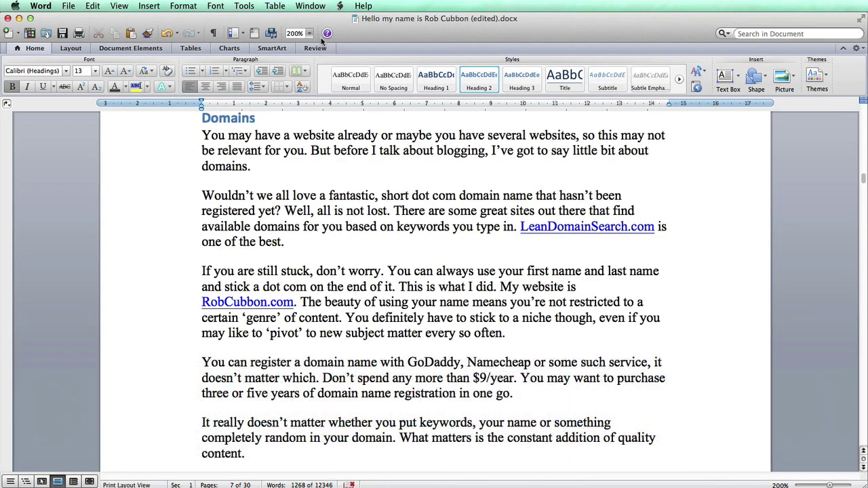
Step: Copy the entire manuscript from Word and paste it into the empty Section0001.xhtml in Sigil
left_click(358, 226)
key("super+a")
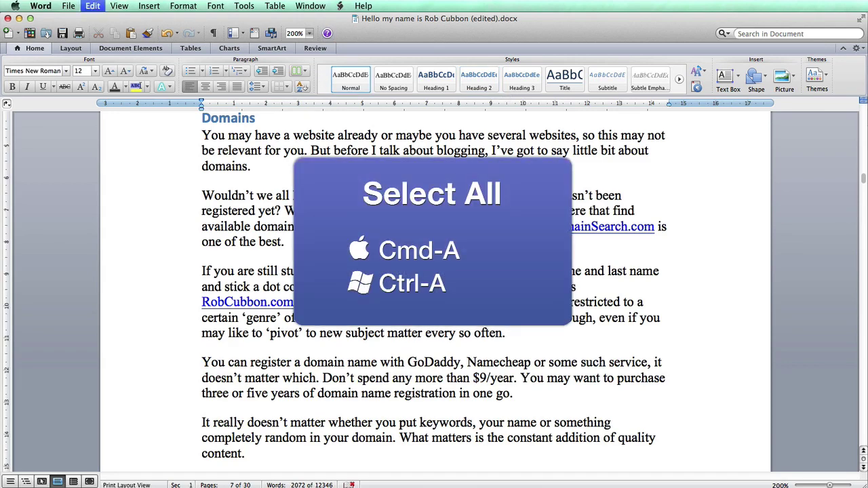
key("super+c")
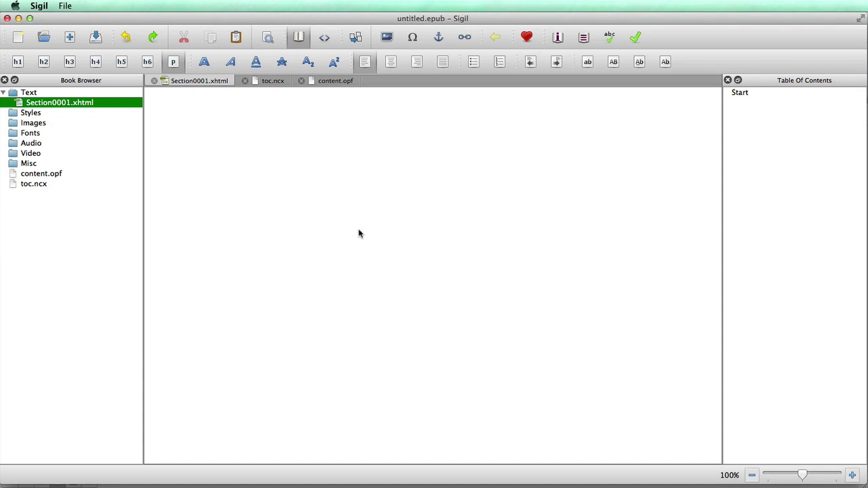
left_click(314, 214)
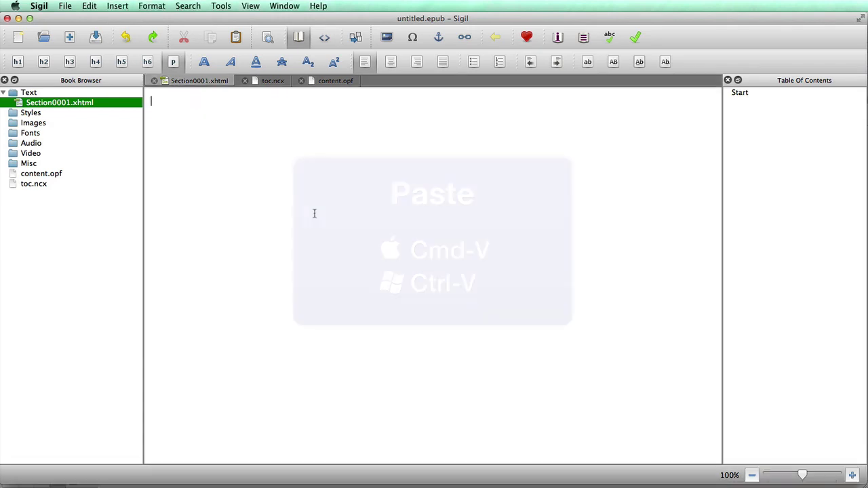
key("super+v")
scroll(614, 188, "down", 3)
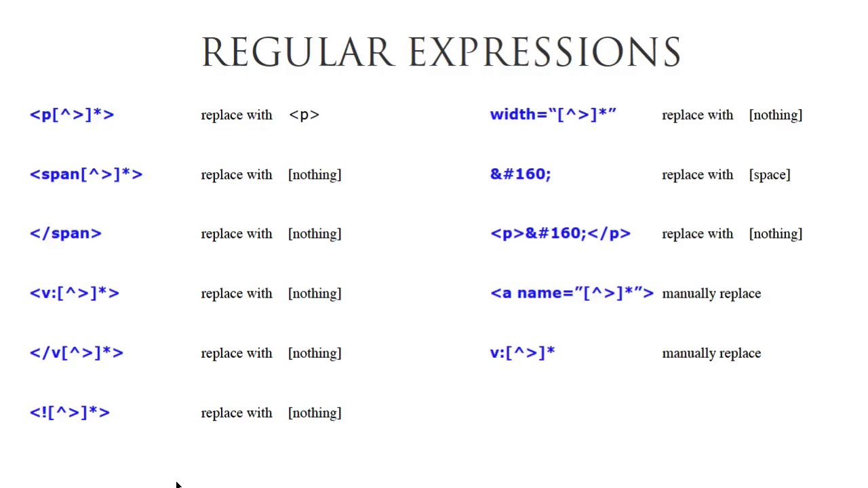
Step: Take the expression <span[^>]*> from the Regular Expressions list and replace all its matches in Sigil's code with nothing
left_click_drag(80, 175, 130, 175)
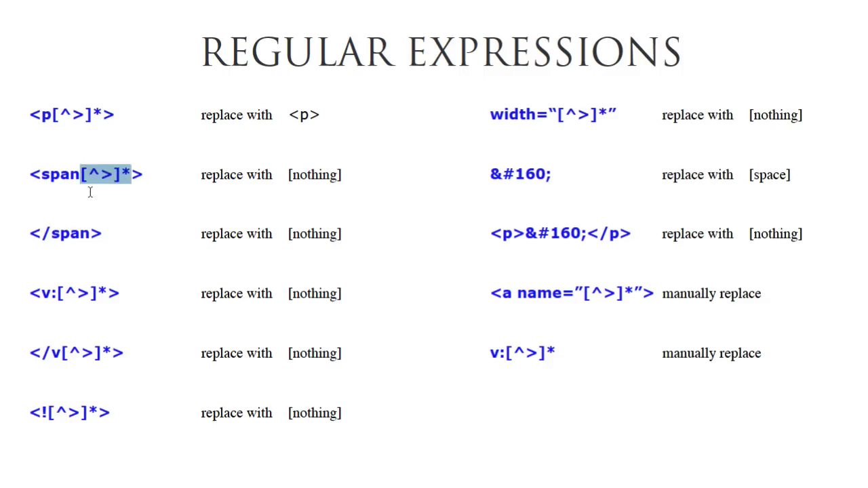
double_click(144, 175)
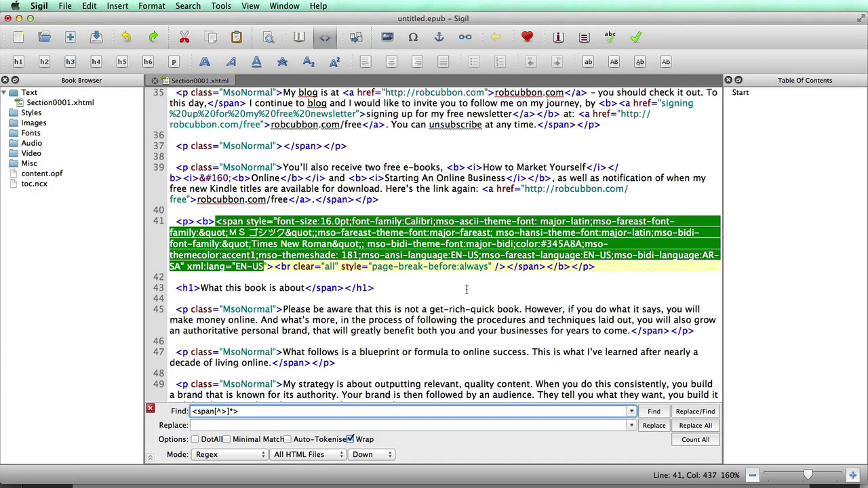
left_click(467, 290)
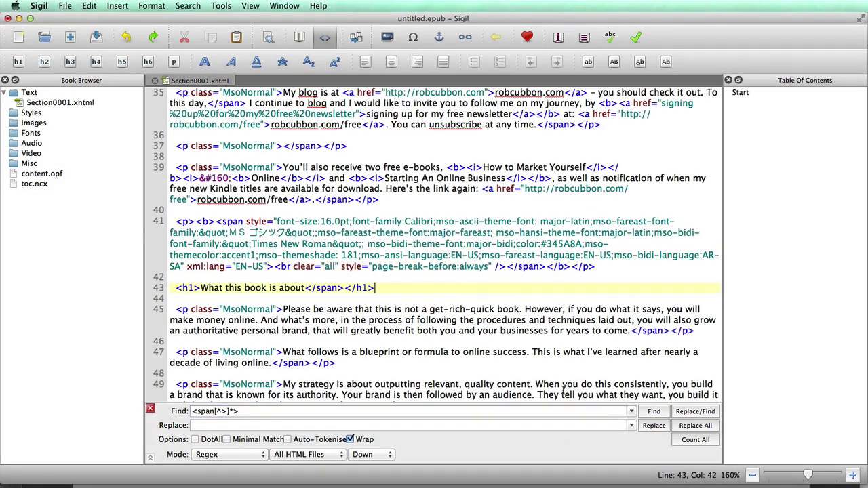
left_click(691, 427)
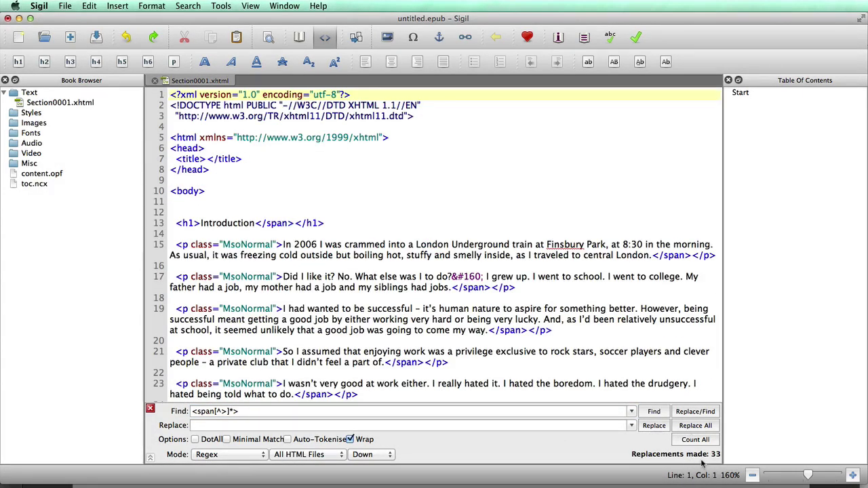
Step: Replace every </span> closing tag in the HTML files with nothing
key("super+f")
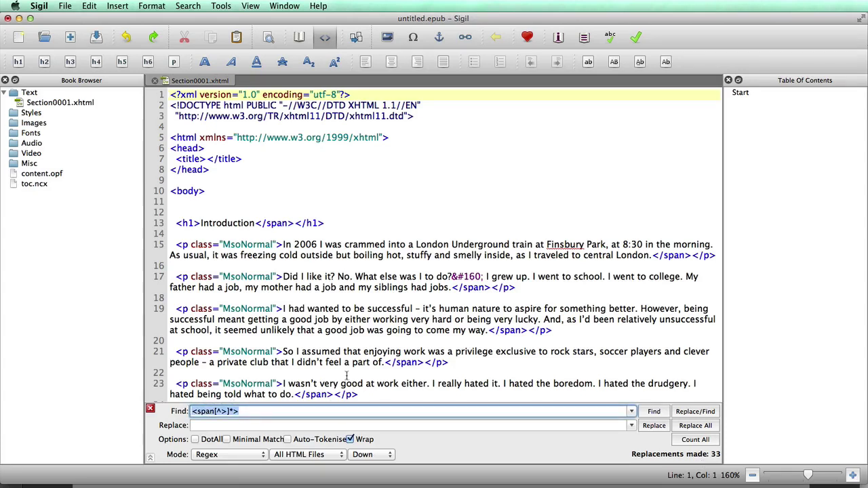
type("<")
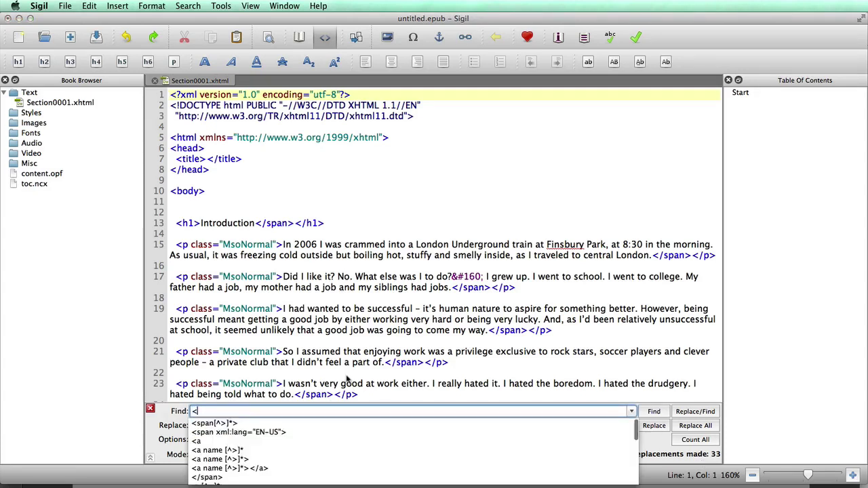
type("/spen>")
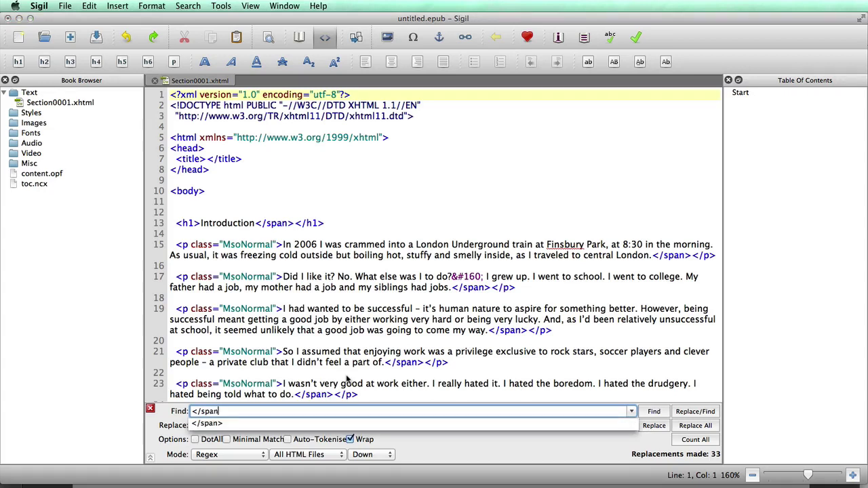
key("Escape")
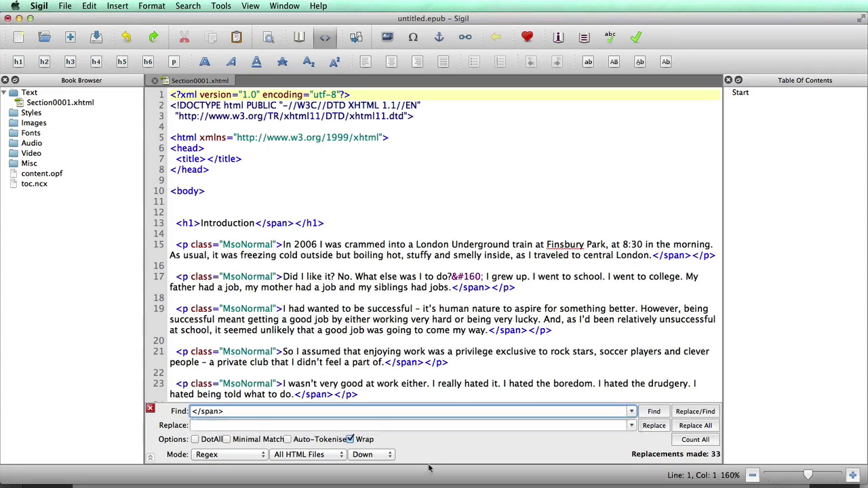
left_click(685, 427)
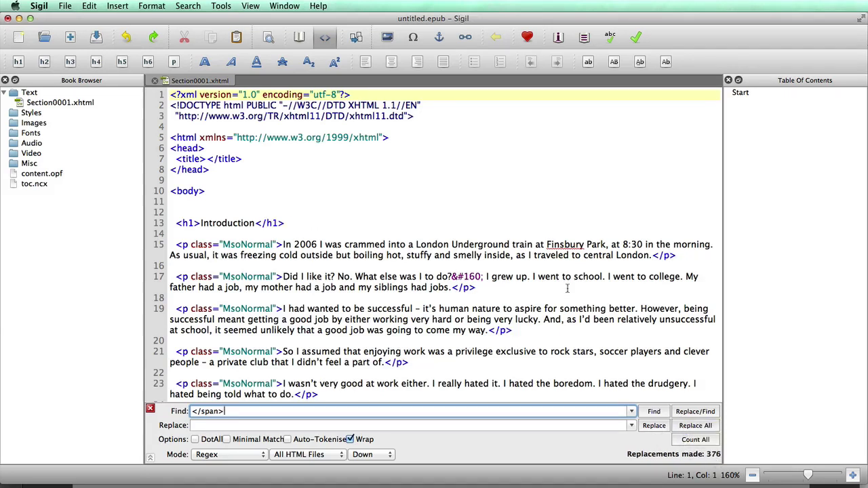
Step: Copy <p[^>]*> from the Regular Expressions list and replace all its matches, such as the class="MsoNormal" paragraph tags, with <p>
scroll(567, 288, "down", 6)
left_click_drag(190, 221, 276, 221)
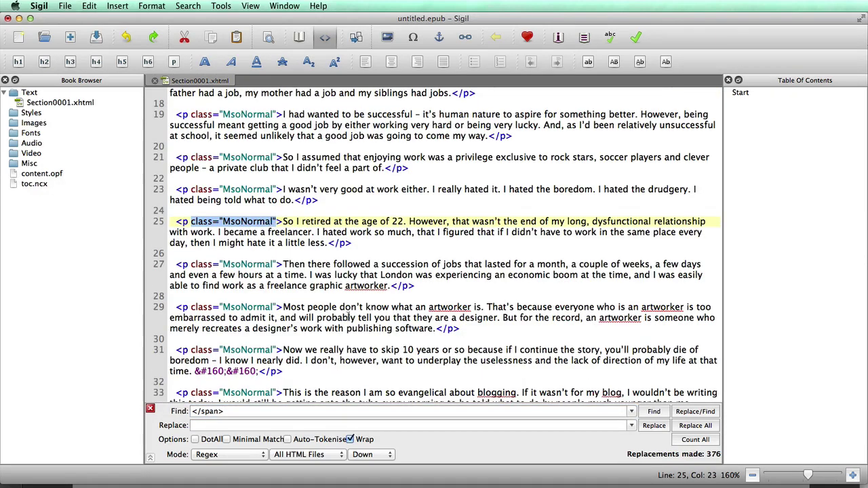
left_click(370, 336)
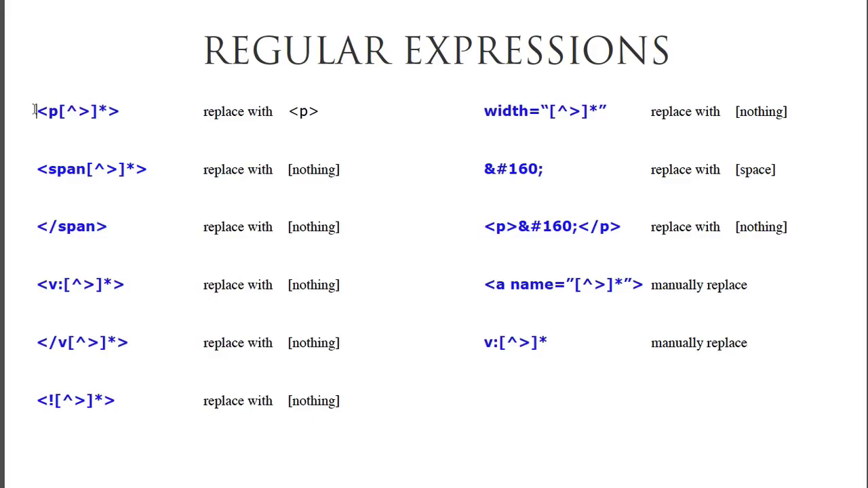
left_click_drag(34, 111, 119, 118)
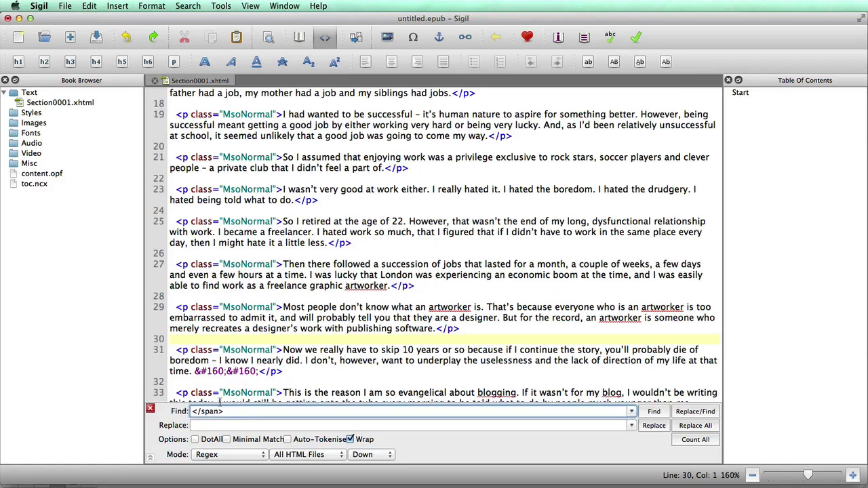
triple_click(207, 411)
key("super+v")
left_click(296, 427)
left_click(299, 425)
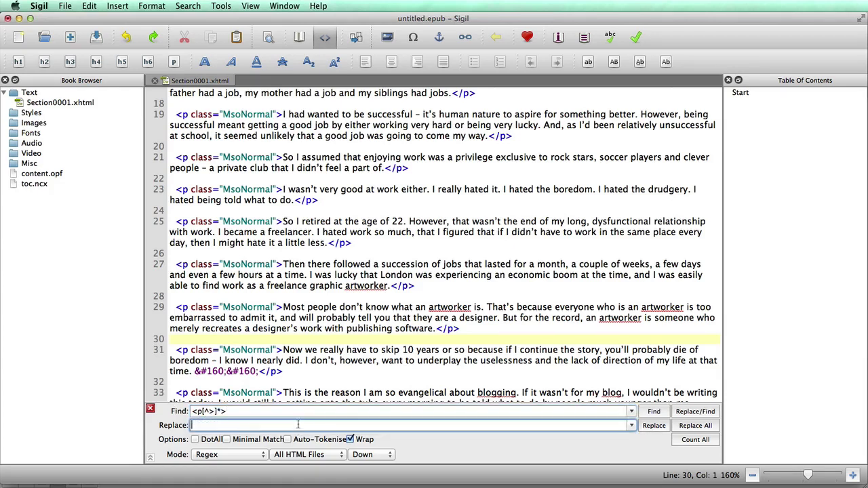
type("<p>")
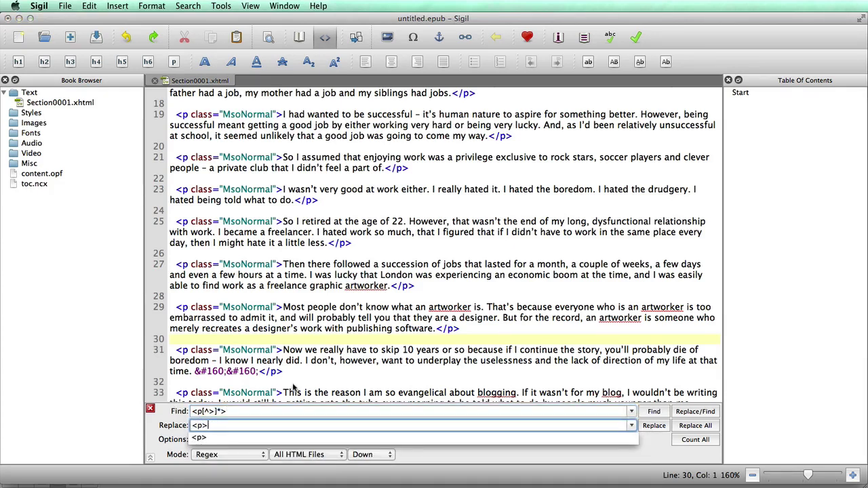
left_click(218, 438)
left_click(694, 426)
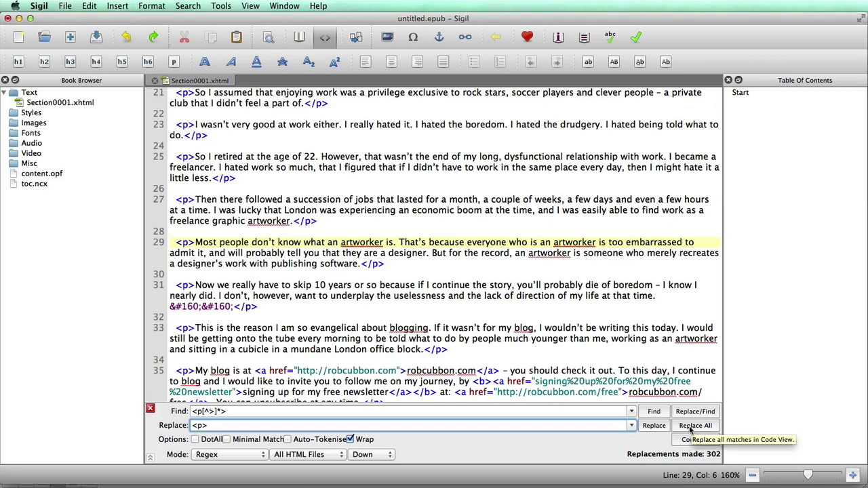
Step: Copy &#160; from the Regular Expressions list and replace all its matches in the HTML files with a space
scroll(488, 278, "down", 1)
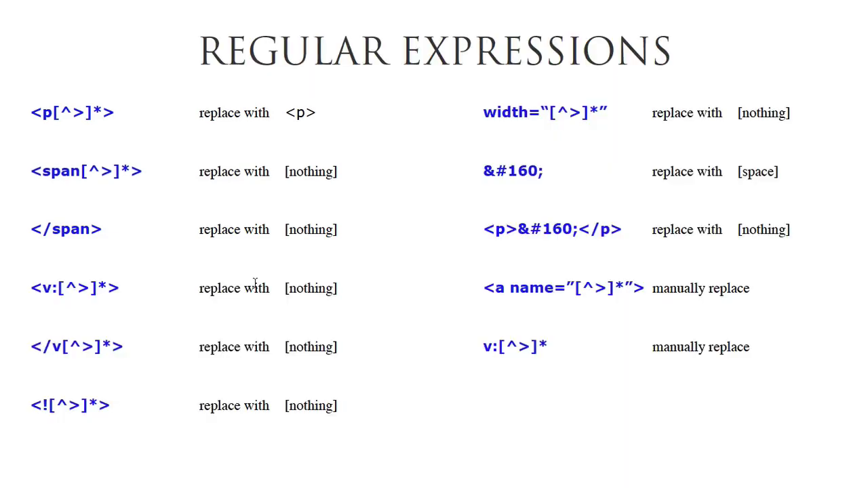
left_click_drag(483, 171, 544, 171)
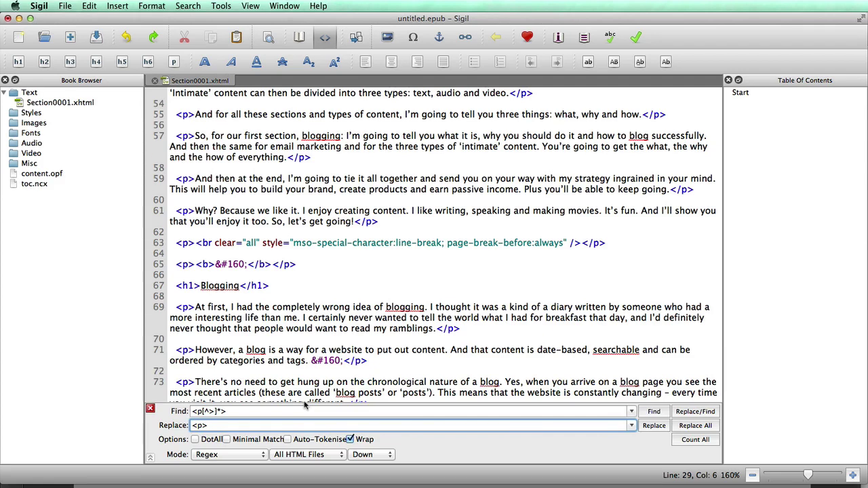
key("shift+Tab")
key("super+v")
key("Tab")
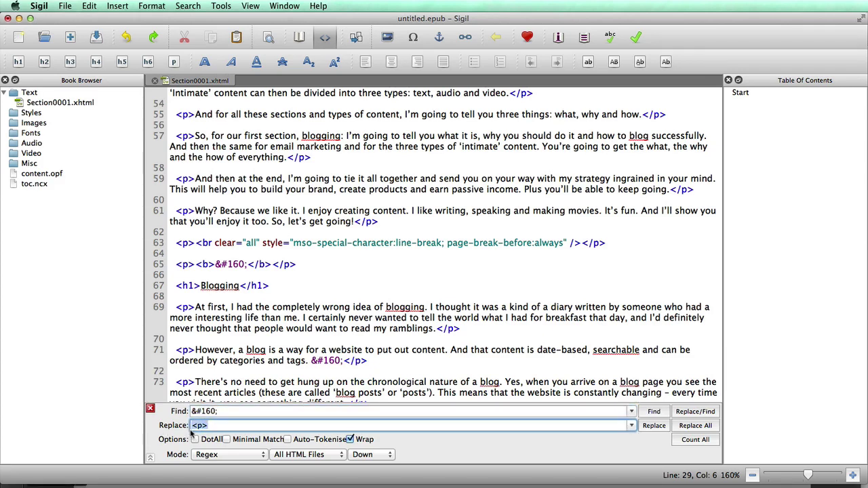
key("BackSpace")
left_click(695, 426)
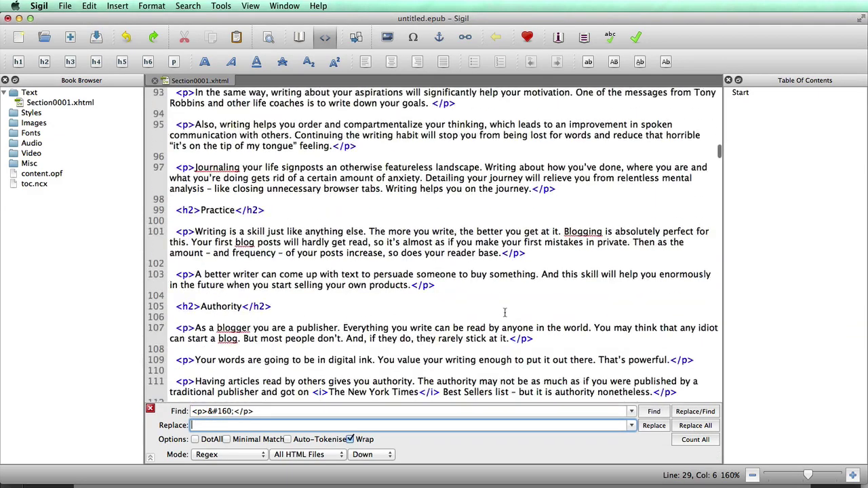
Step: Replace every <p><br clear="all" style="mso-special-character:line-break; page-break-before:always" /></p> line with nothing
scroll(504, 313, "down", 4)
scroll(505, 314, "down", 9)
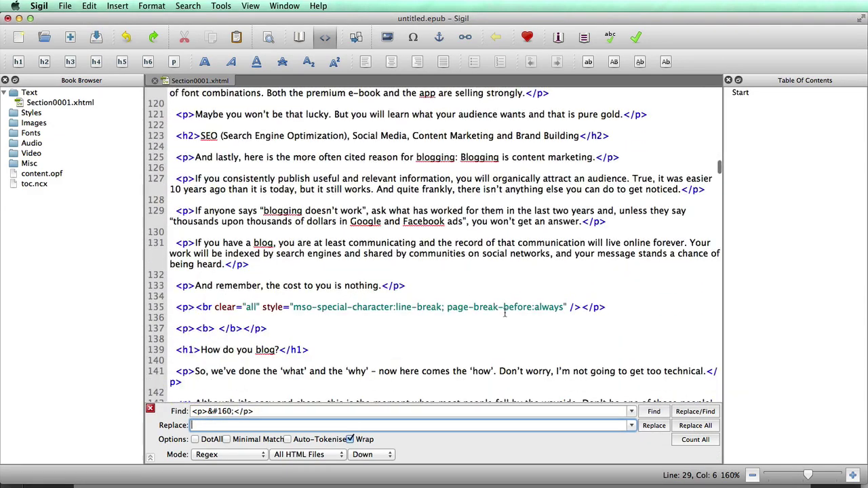
triple_click(466, 307)
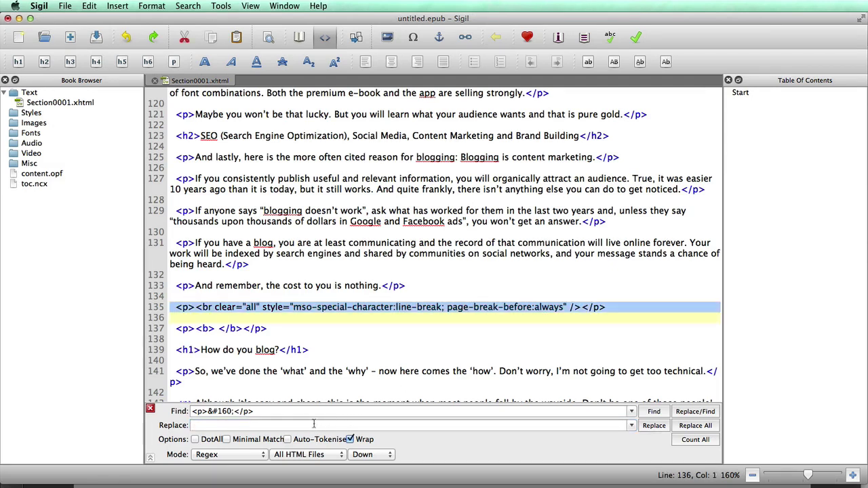
key("super+f")
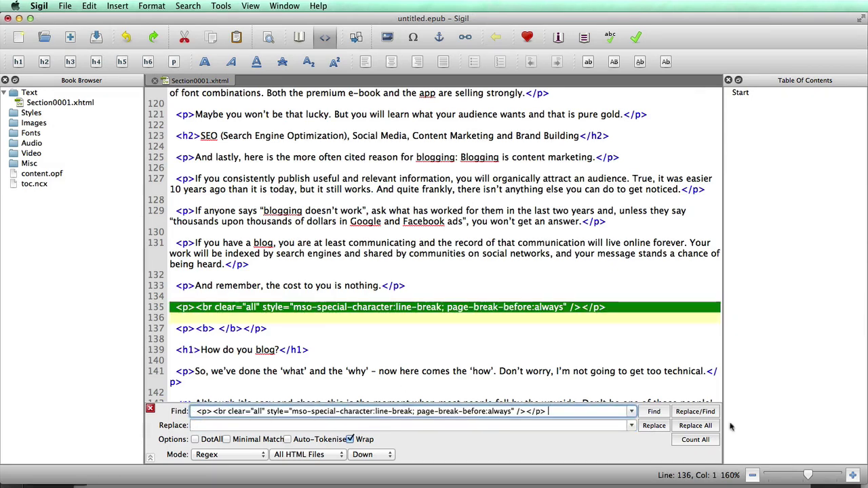
left_click(696, 426)
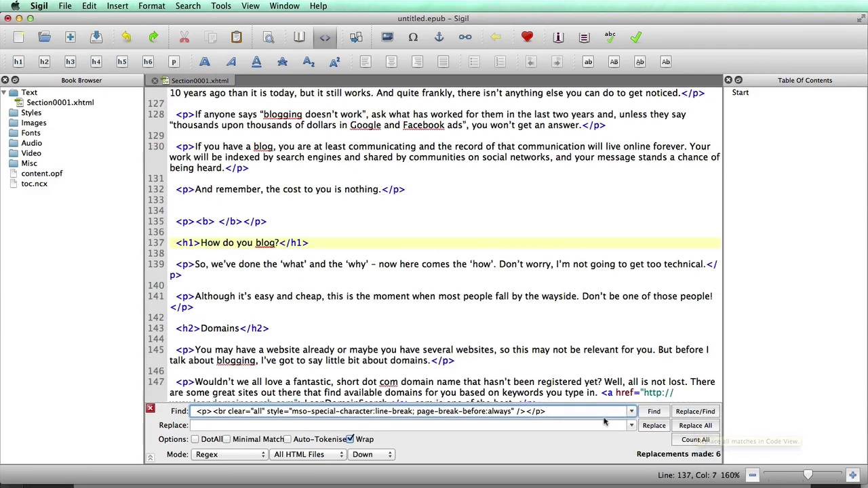
Step: Replace every blank bold paragraph <p><b> </b></p> in the HTML files with nothing
triple_click(199, 221)
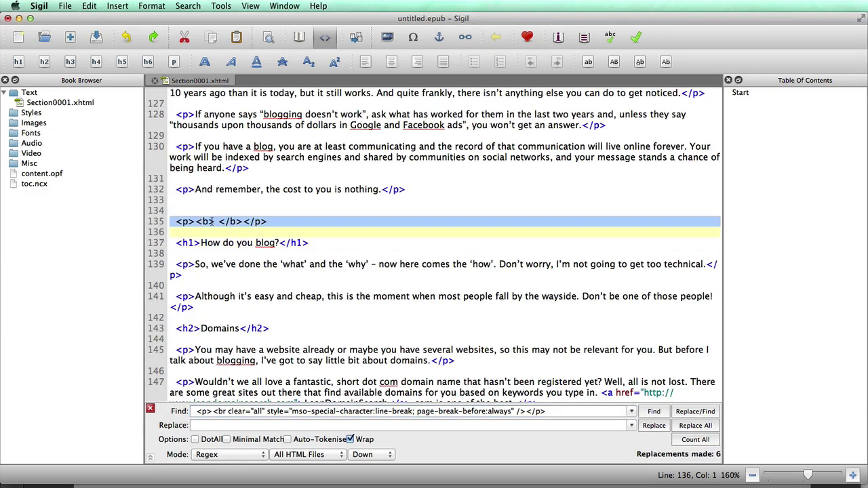
key("super+f")
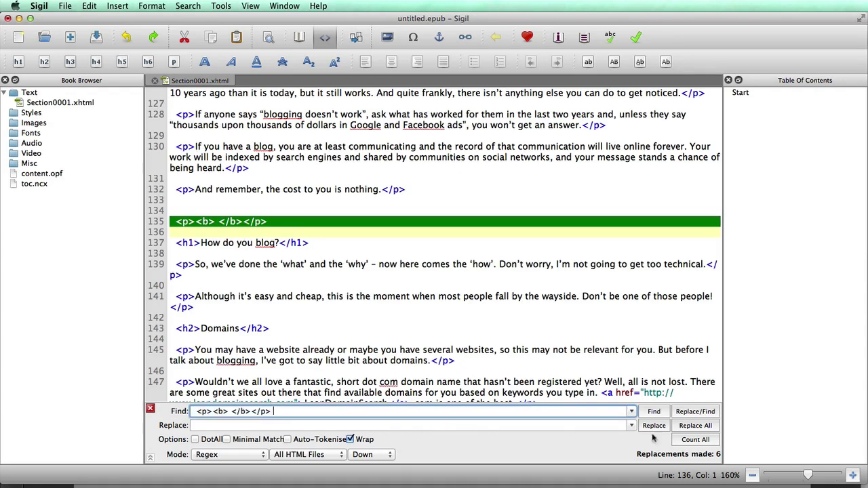
left_click(686, 429)
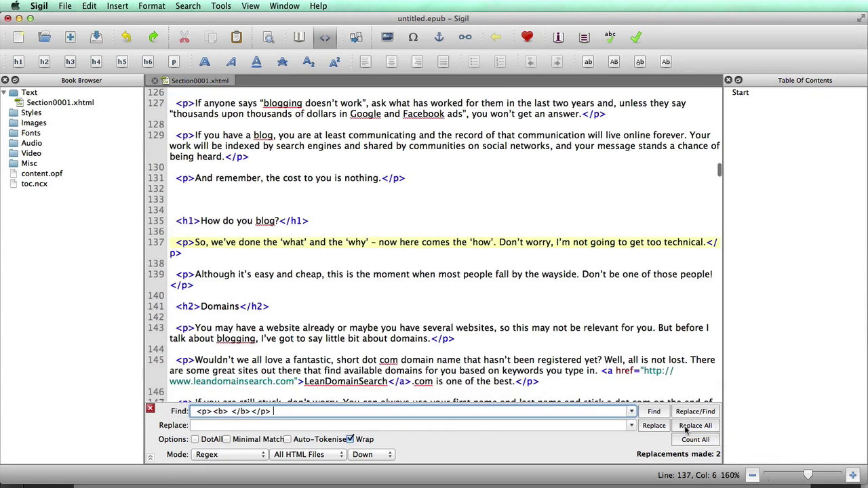
Step: Look through the cleaned code for leftover Word markup and check the formatted text in Book View
scroll(531, 289, "down", 10)
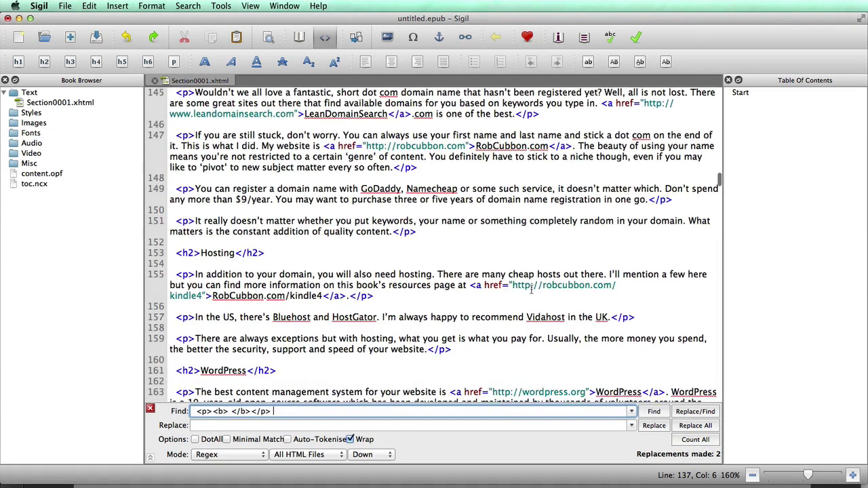
scroll(532, 289, "down", 2)
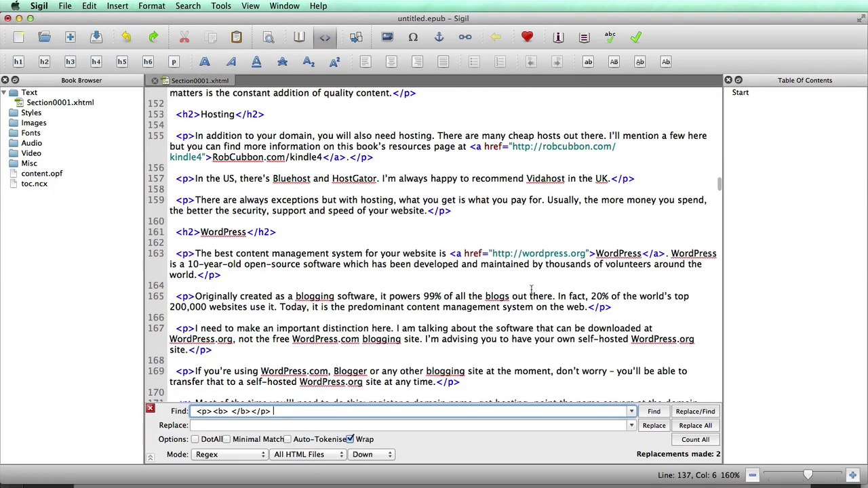
scroll(531, 289, "down", 10)
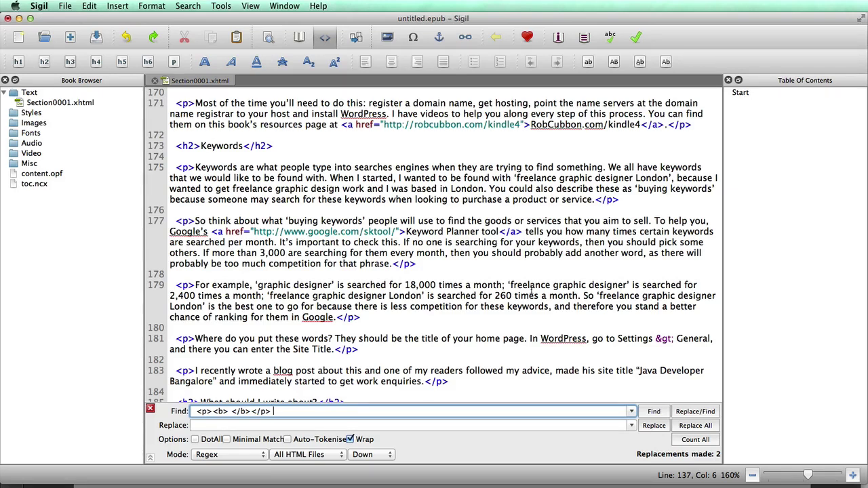
scroll(531, 291, "up", 10)
left_click(636, 39)
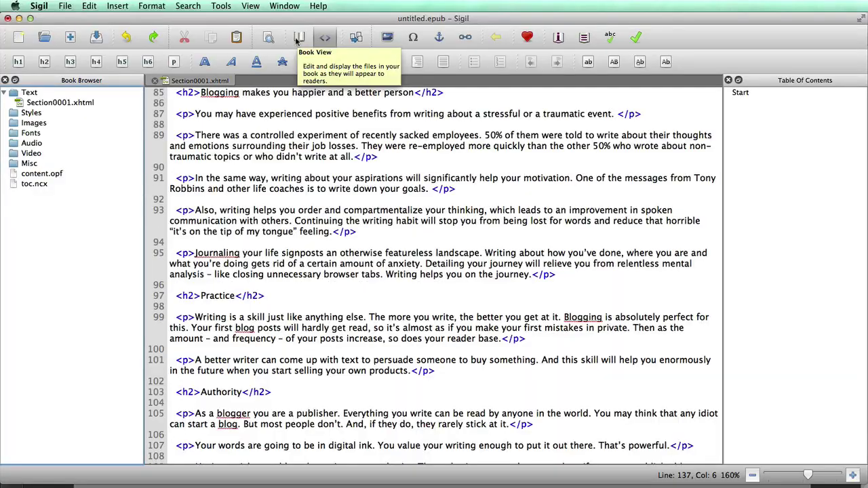
left_click(298, 39)
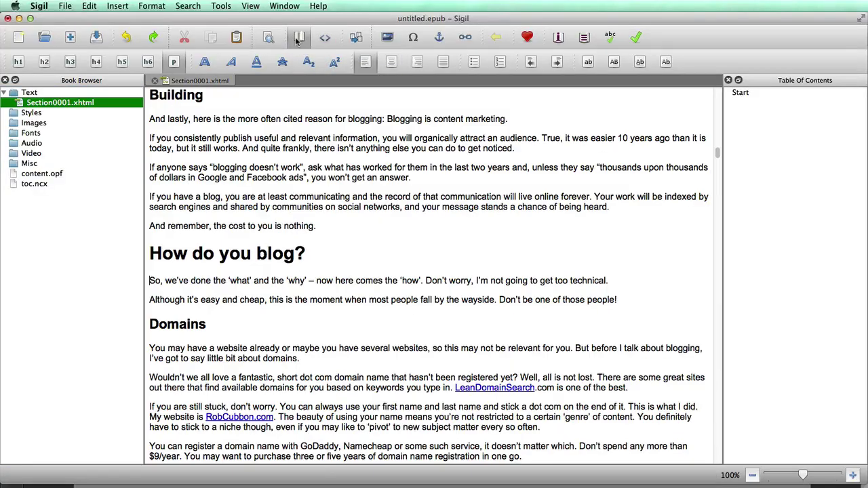
scroll(353, 139, "down", 20)
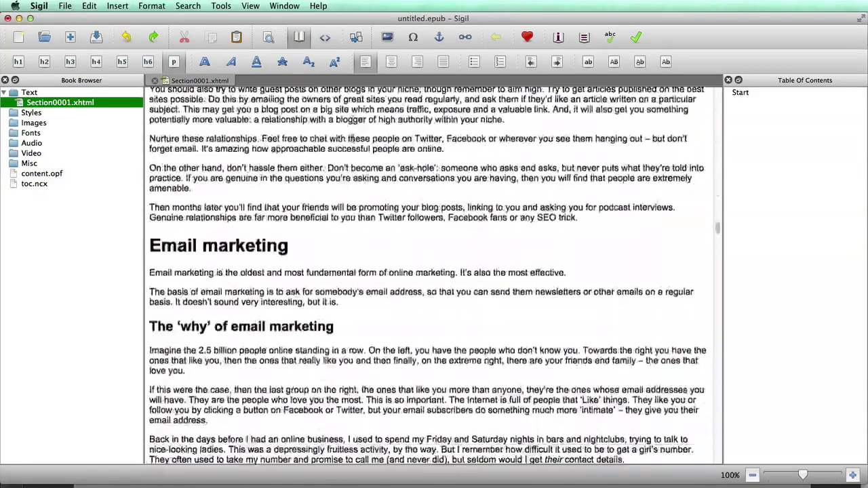
scroll(352, 139, "up", 20)
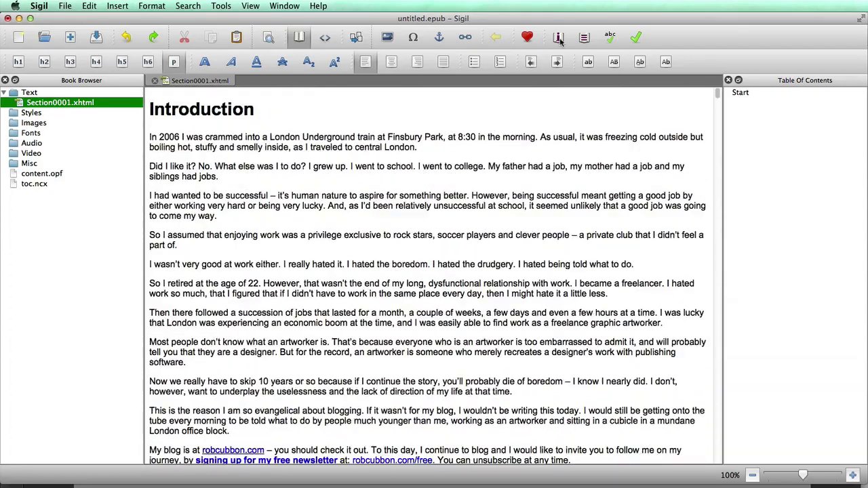
Step: Set the book's metadata title to "Build a Brand, Sell Products and Earn Passive Income" and enter the author's name
left_click(559, 38)
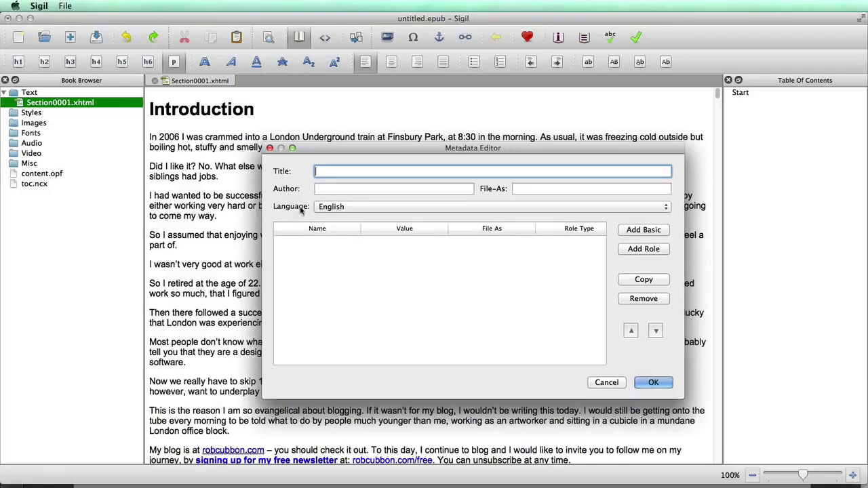
type("Build a Brand, Sell Products and Earn Passive Income")
key("Tab")
type("Rob Cubbon")
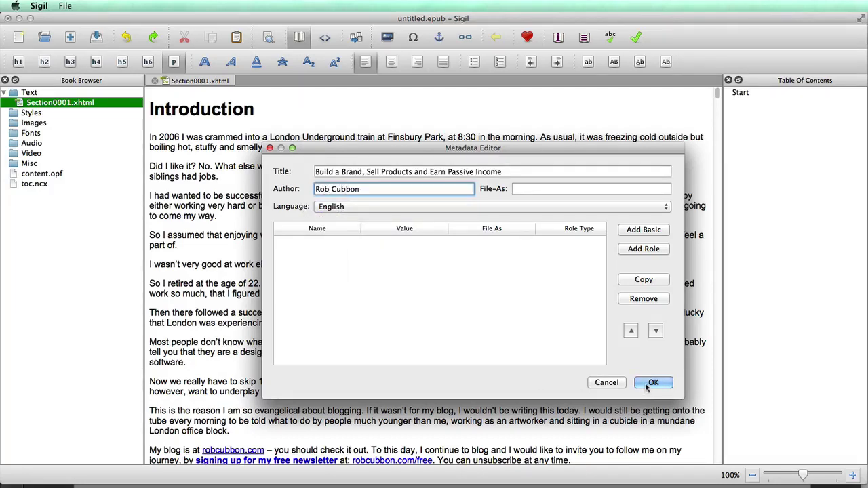
left_click(651, 384)
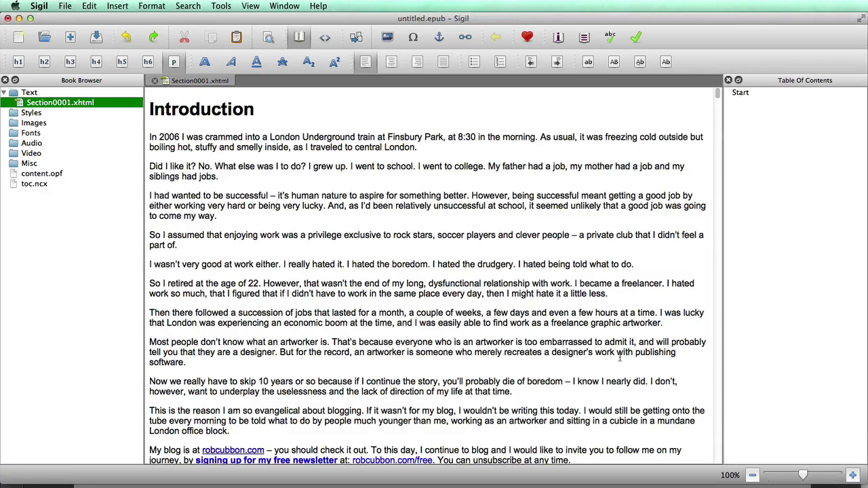
Step: Generate the table of contents with headings only up to level 1
left_click(221, 6)
mouse_move(235, 44)
left_click(424, 43)
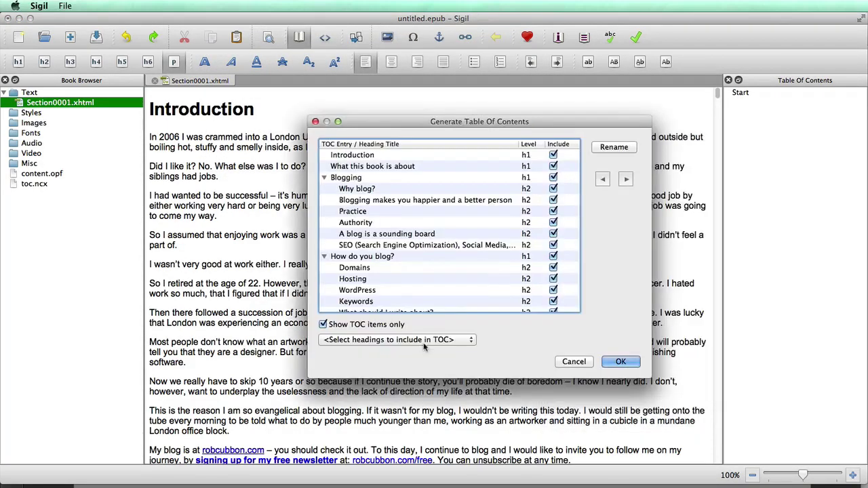
left_click(425, 346)
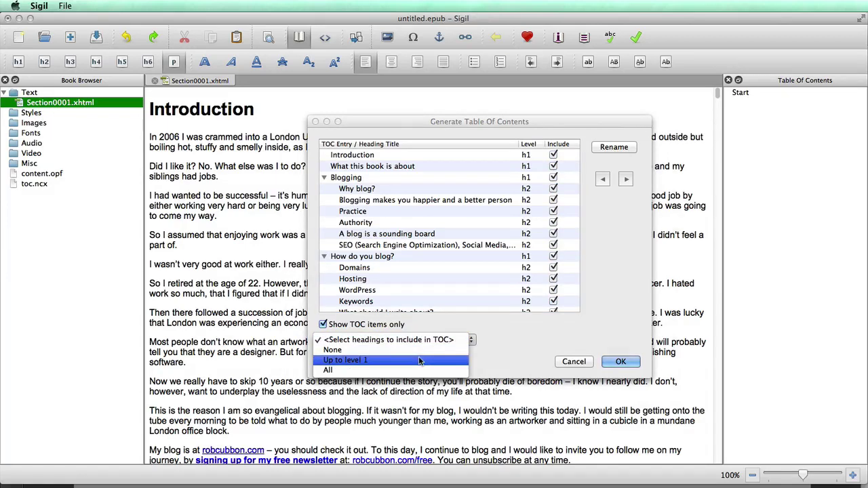
left_click(419, 360)
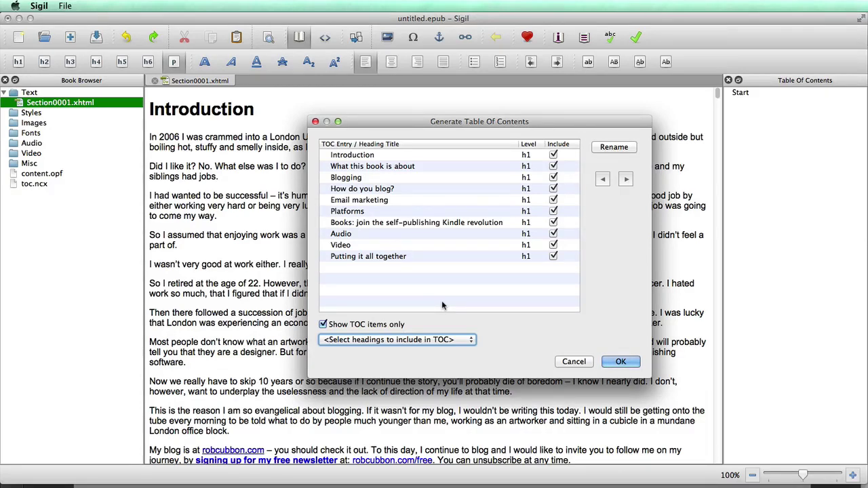
left_click(619, 362)
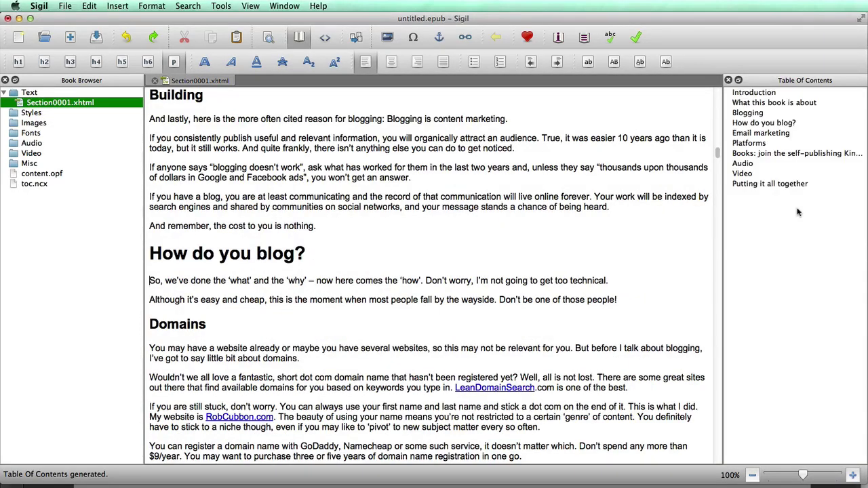
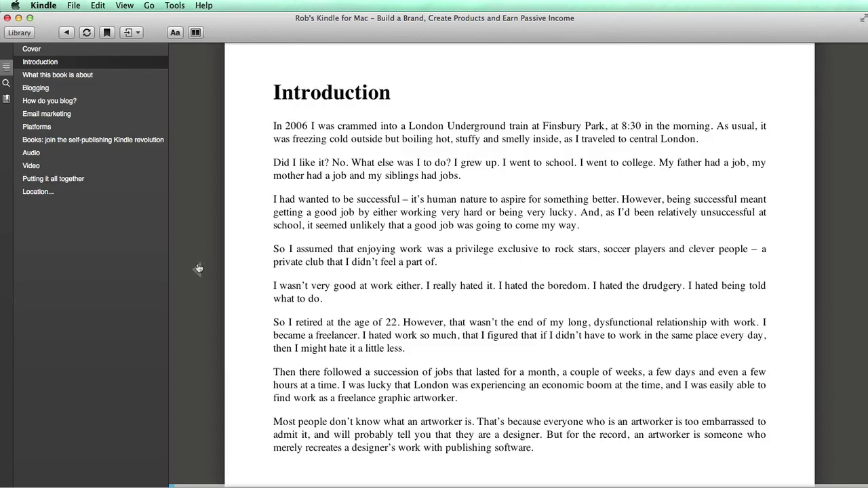
Step: Go back a page from the Introduction in the Kindle book, and create an HTML table of contents in Sigil
left_click(198, 270)
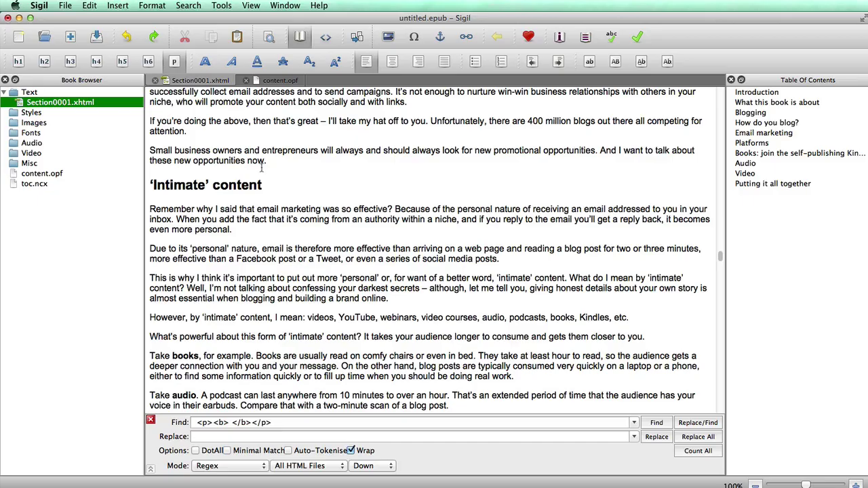
left_click(222, 6)
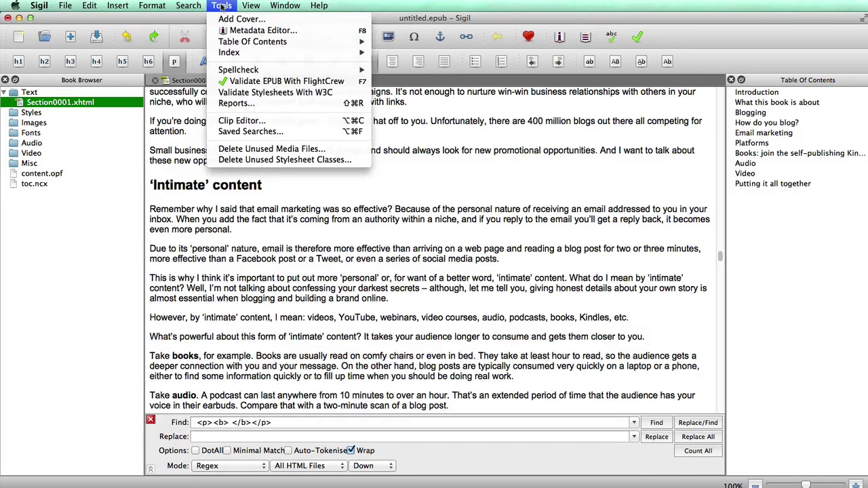
mouse_move(237, 43)
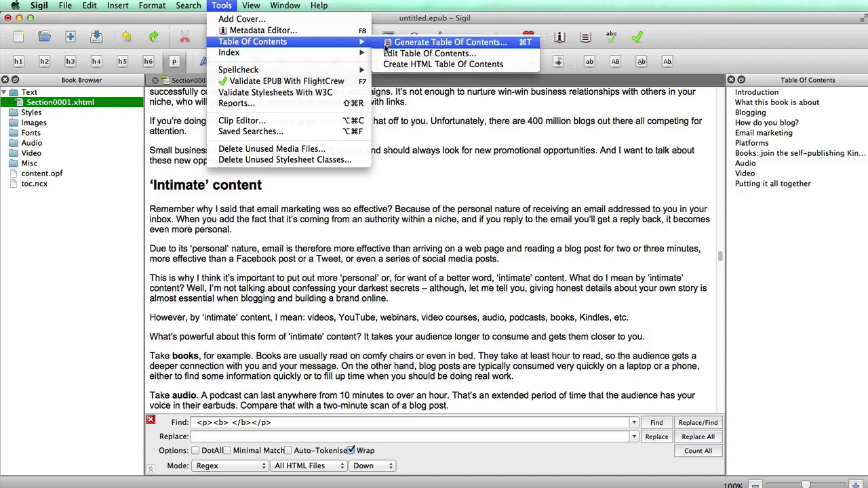
left_click(424, 65)
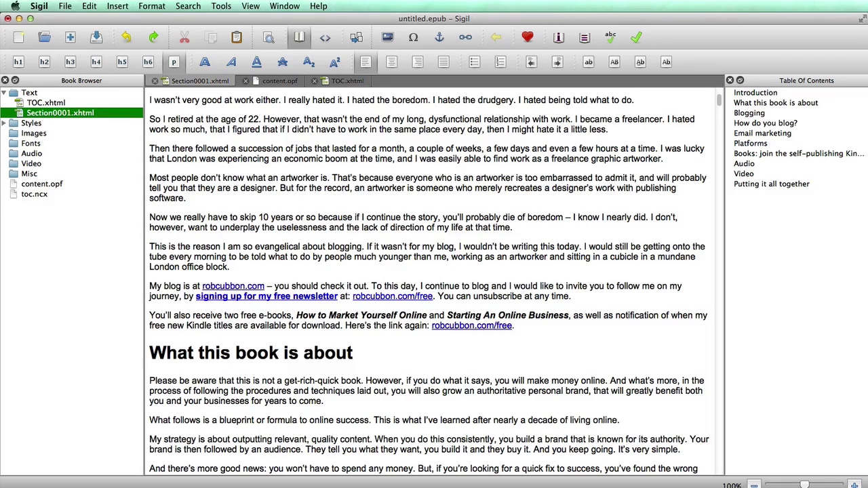
Step: Insert the image of the two e-books in a new paragraph above "You'll also receive two free e-books" and show its code
left_click(577, 292)
key("Return")
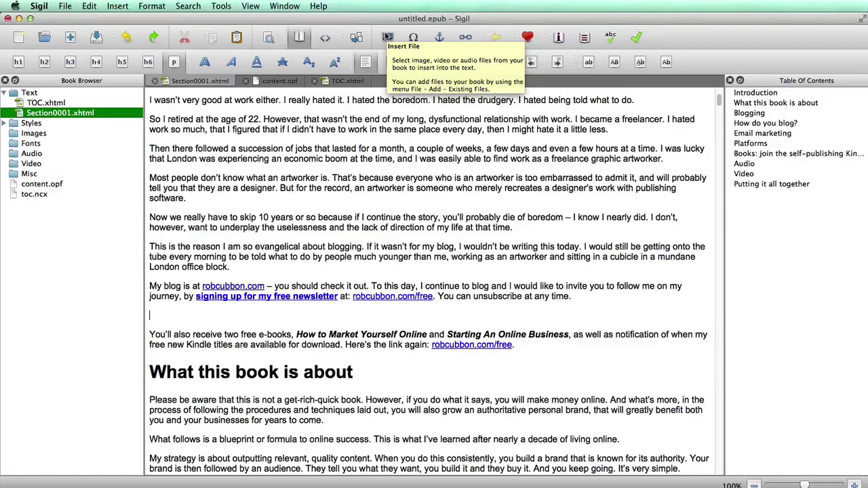
left_click(387, 37)
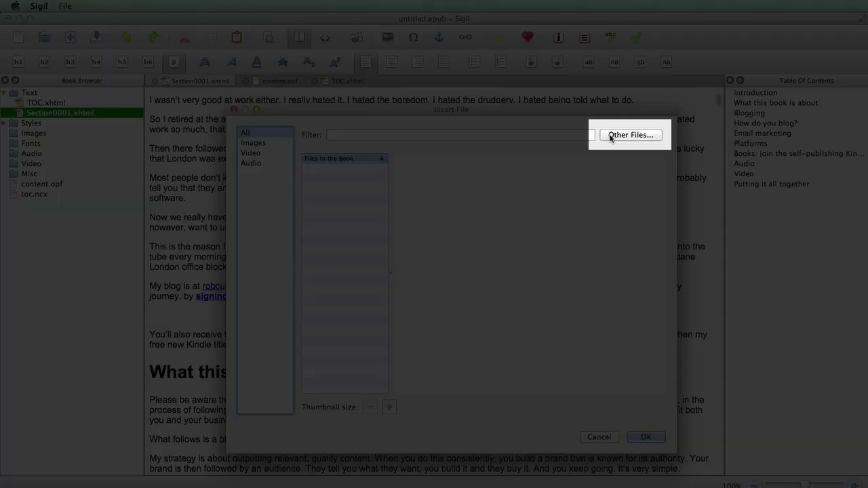
left_click(624, 135)
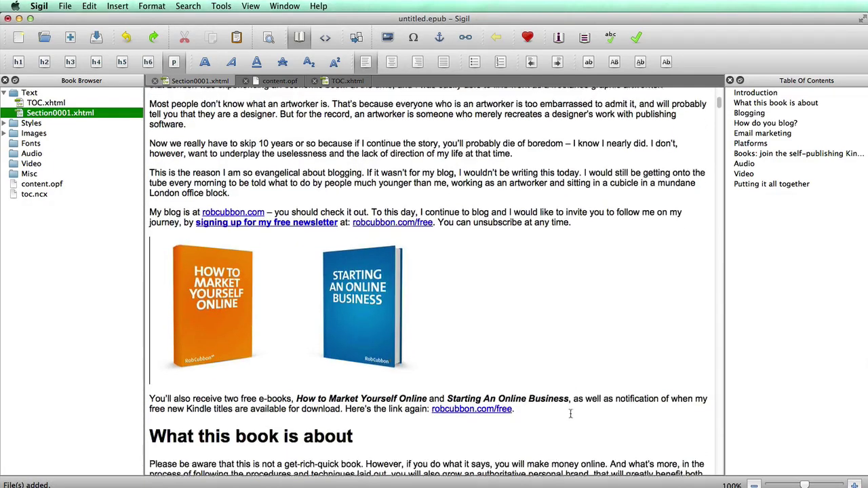
key("Return")
scroll(571, 414, "down", 2)
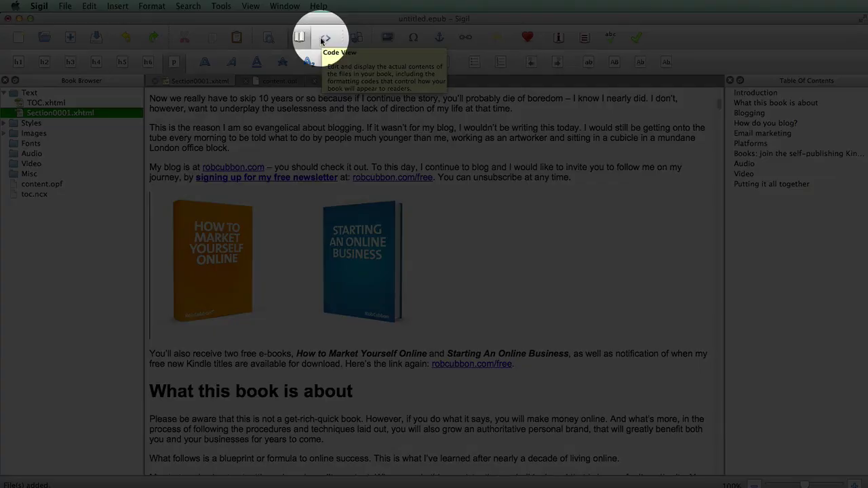
left_click(323, 39)
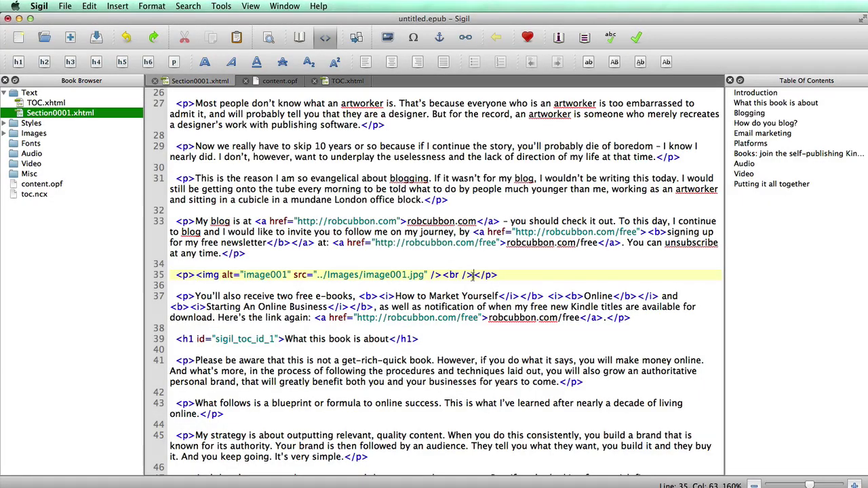
Step: Remove the line break tag after image001.jpg, set the image's alt text to "2 free ebooks" and return to the formatted book view
left_click_drag(473, 275, 443, 274)
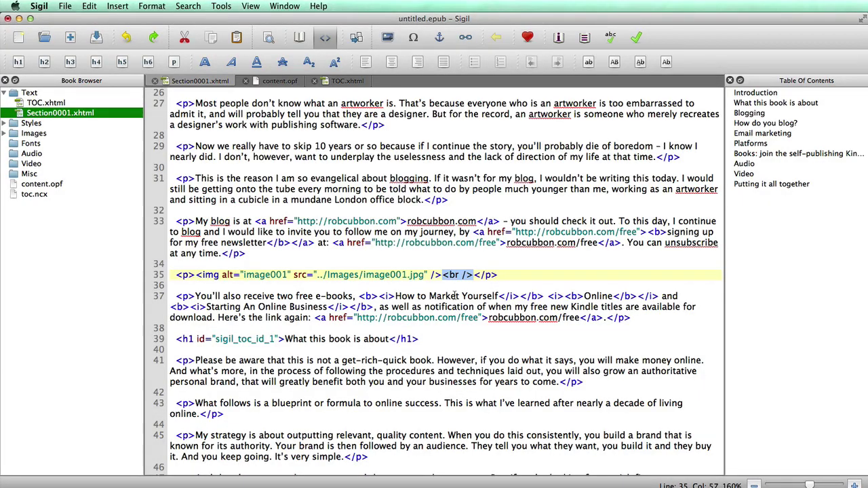
key("Delete")
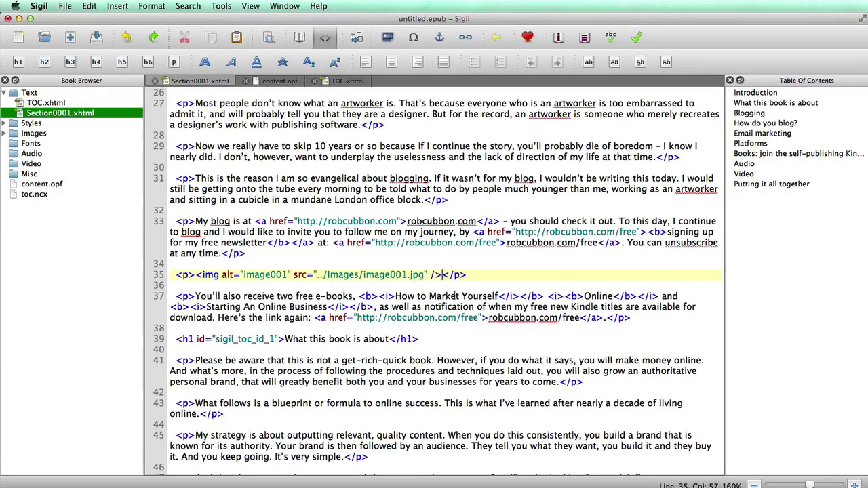
double_click(264, 275)
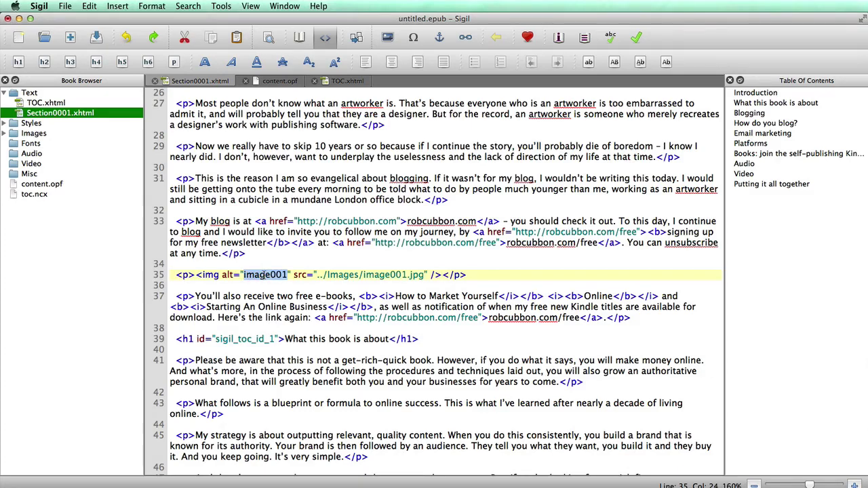
type("2 free ebooks")
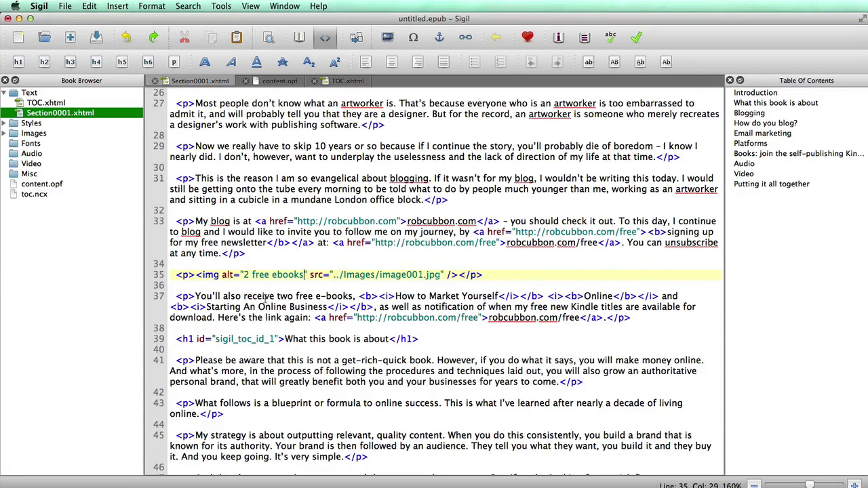
key("ctrl+shift+b")
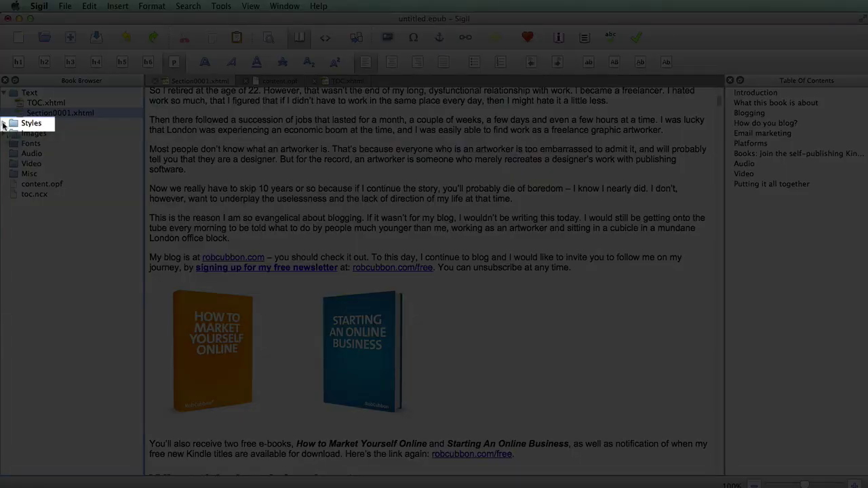
Step: Open the sgc-toc.css stylesheet and check the options for adding another stylesheet to the book
left_click(4, 123)
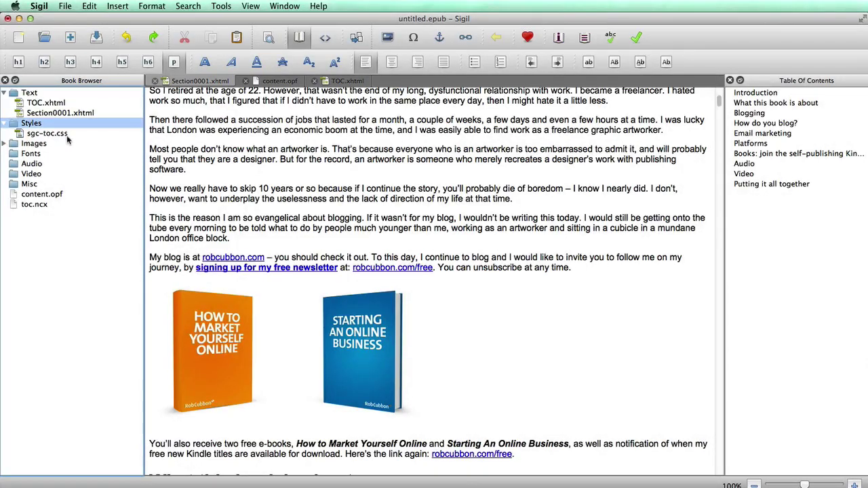
double_click(48, 133)
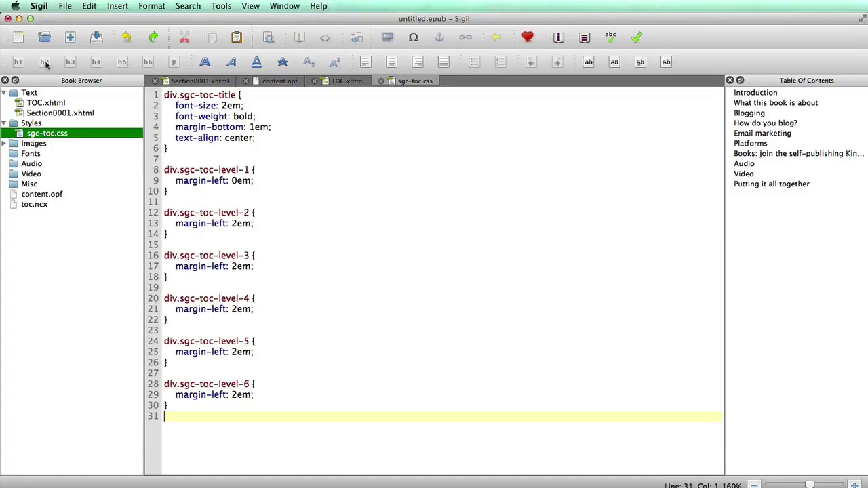
right_click(10, 124)
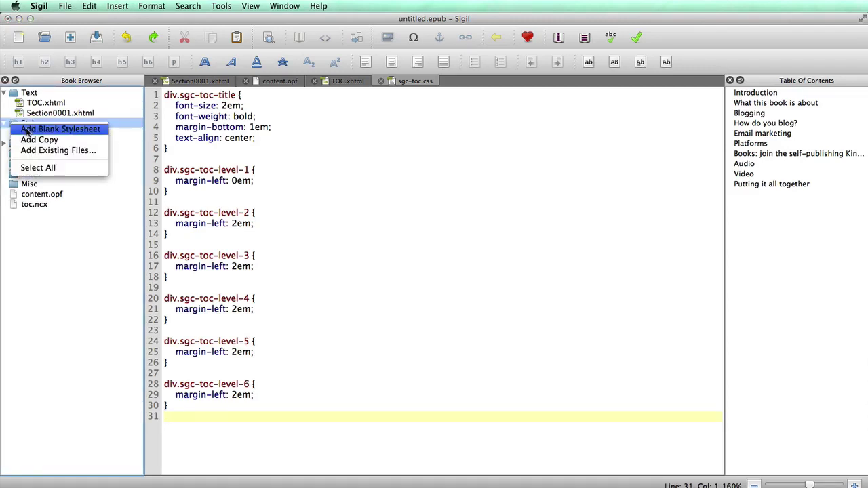
left_click(66, 307)
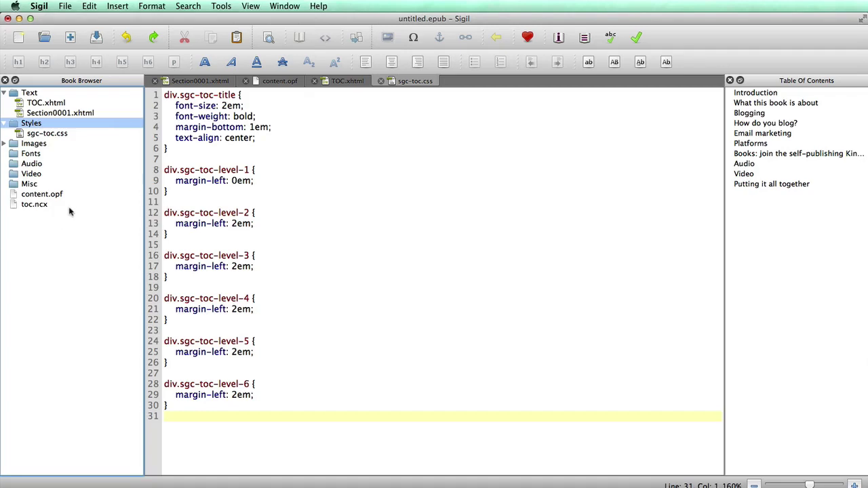
Step: Examine the sgc-toc.css entry in the content.opf manifest and the rules in that stylesheet
double_click(42, 195)
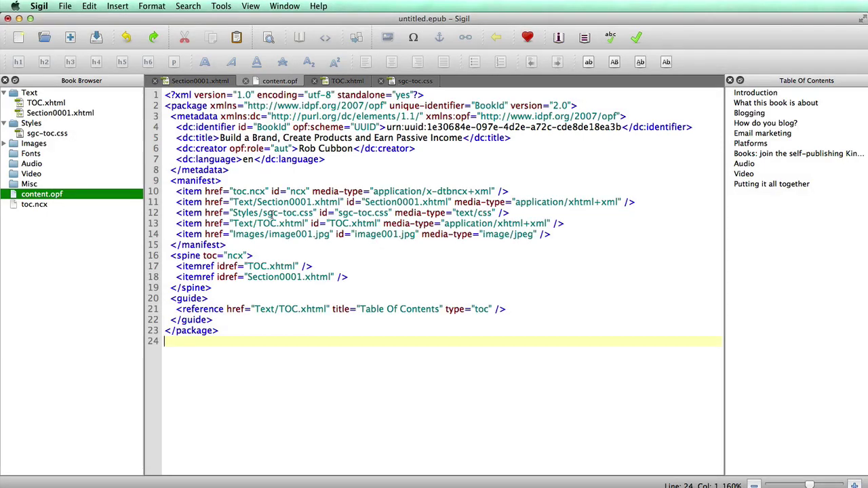
triple_click(271, 214)
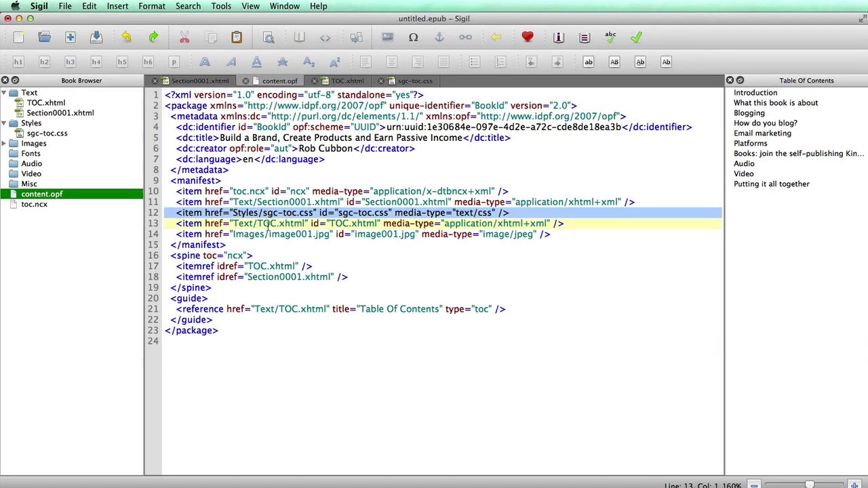
double_click(47, 133)
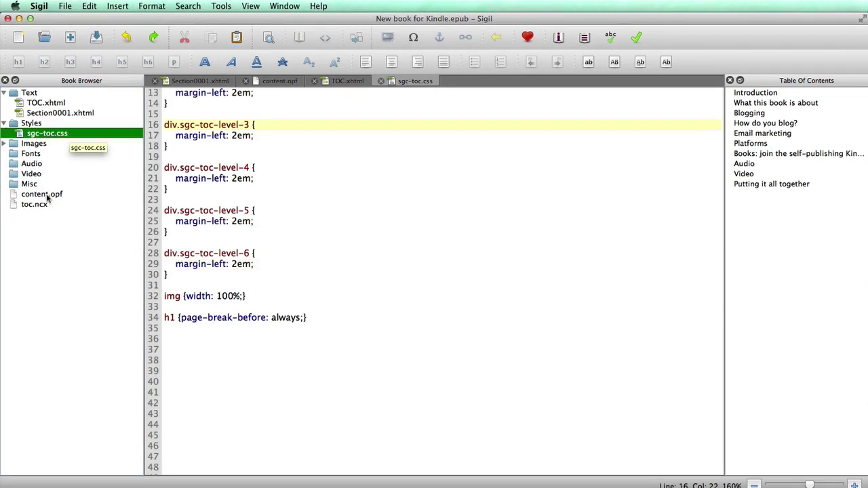
double_click(42, 194)
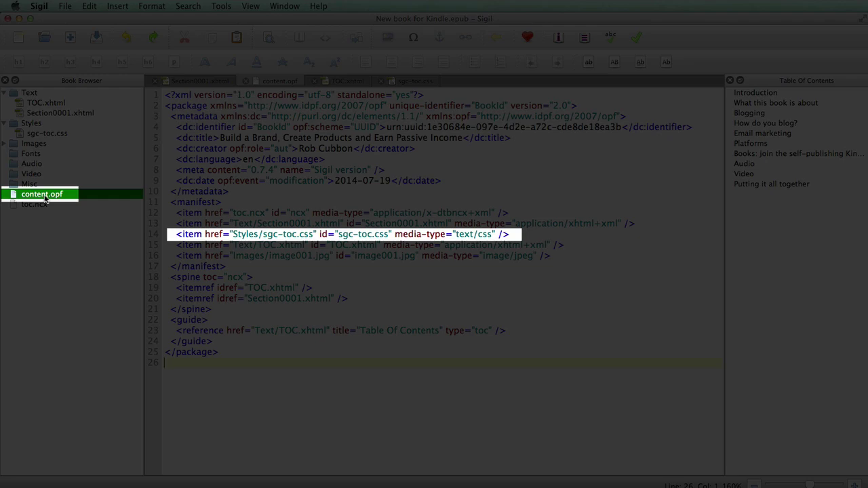
Step: Copy the sgc-toc.css stylesheet link from TOC.xhtml into the head of Section0001.xhtml and save the book
double_click(21, 103)
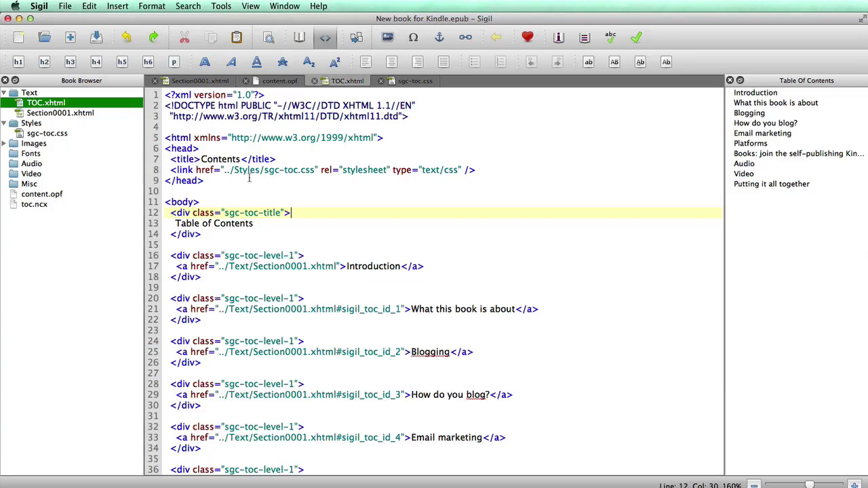
triple_click(249, 169)
key("super+c")
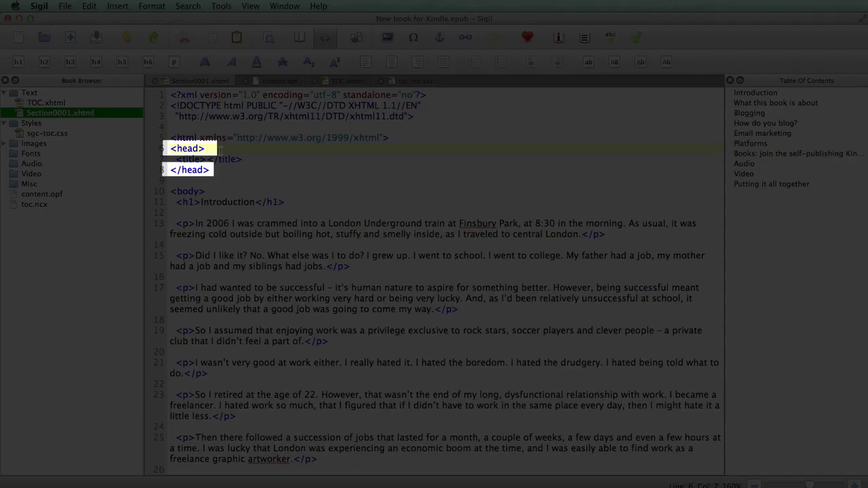
left_click(218, 149)
key("super+v")
key("super+s")
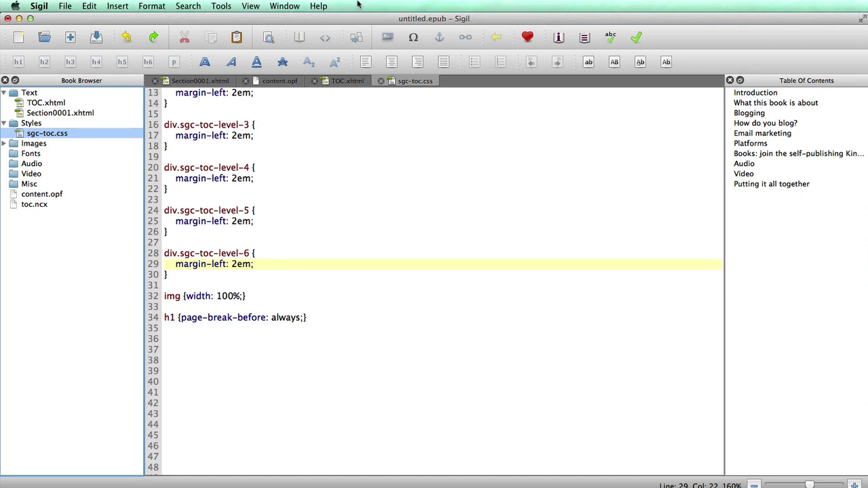
Step: Open the Add Cover dialog and move it so that it is fully in view
left_click(211, 4)
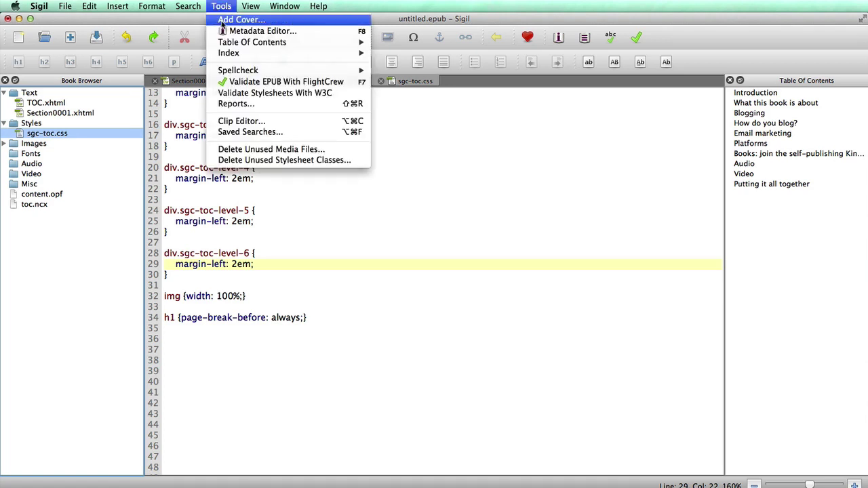
left_click(222, 21)
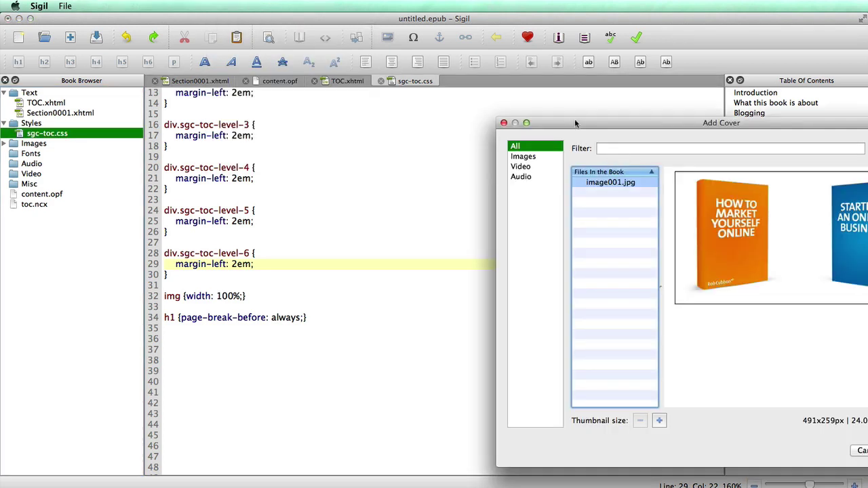
left_click_drag(575, 119, 340, 121)
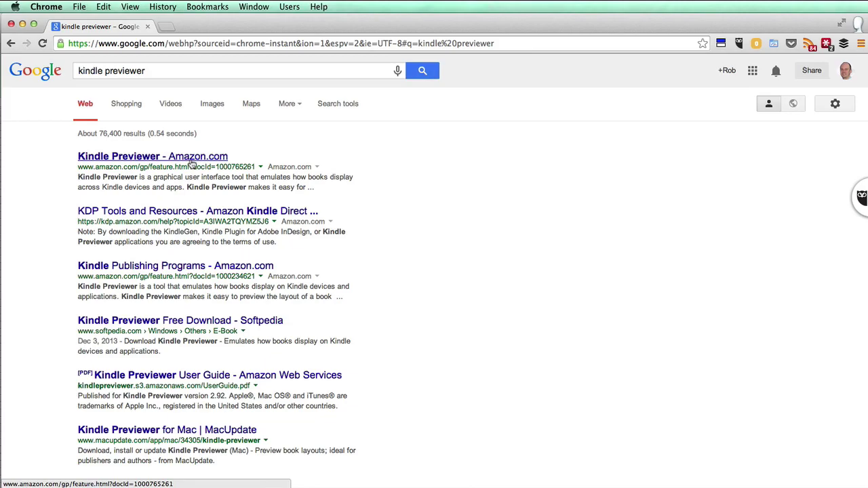
Step: Switch to Chrome and open Amazon's Kindle Previewer page from the search results
left_click(444, 372)
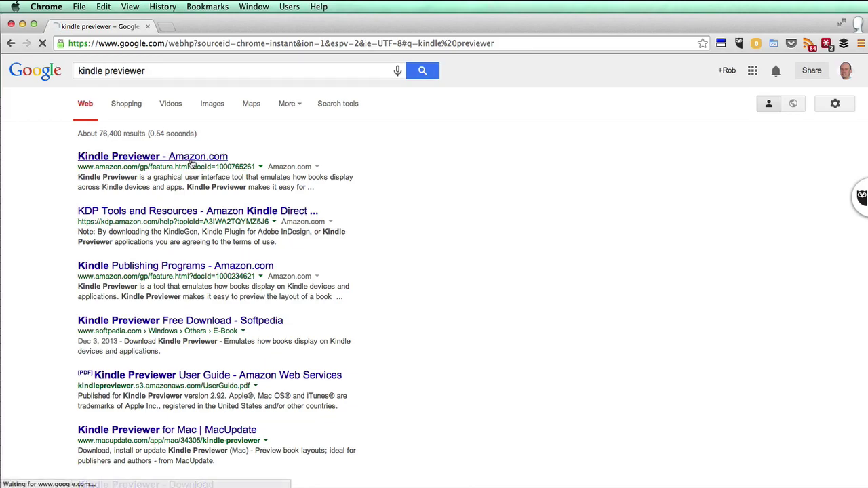
scroll(340, 409, "down", 3)
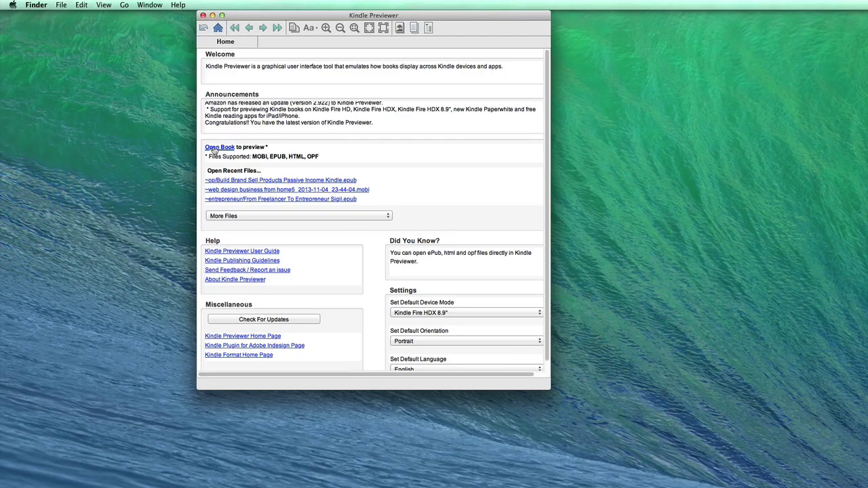
Step: Switch to Kindle Previewer, open "Build Brand Sell Products Passive Income Kindle.epub" from the Desktop and accept its compilation
left_click(218, 147)
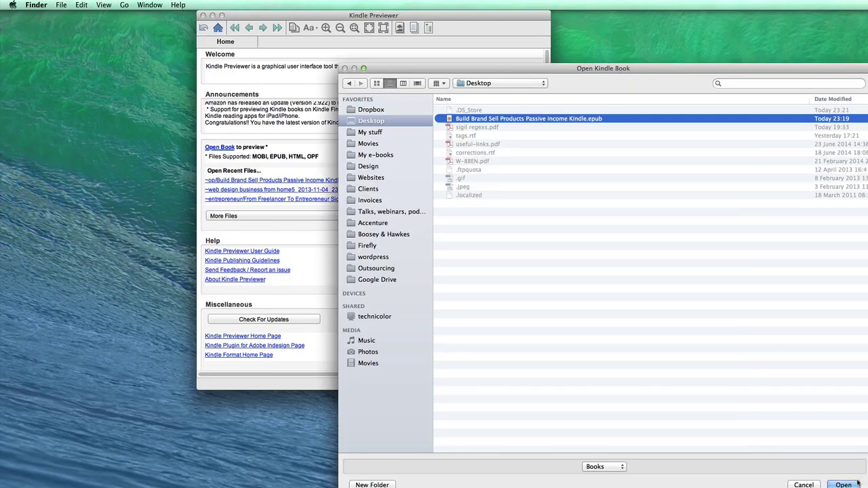
key("Return")
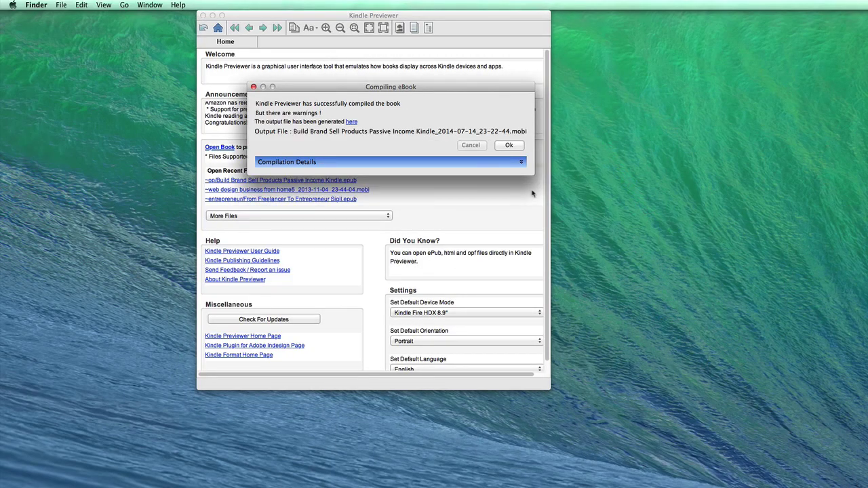
left_click(510, 146)
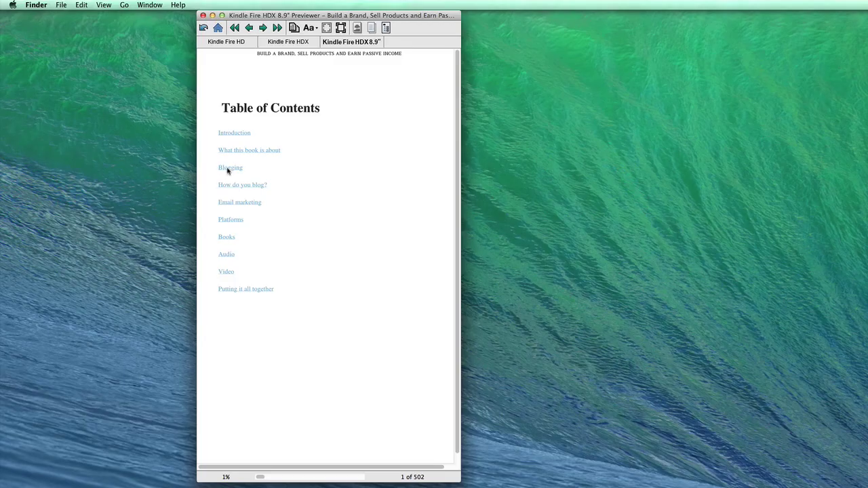
Step: Follow the Blogging link in the table of contents and page forward through the chapters to check headings, page breaks and links
left_click(229, 169)
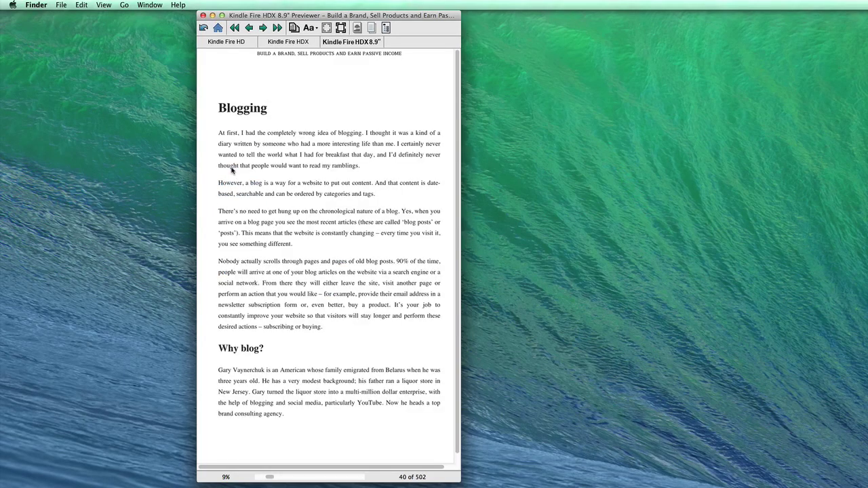
left_click(263, 28)
left_click(263, 28)
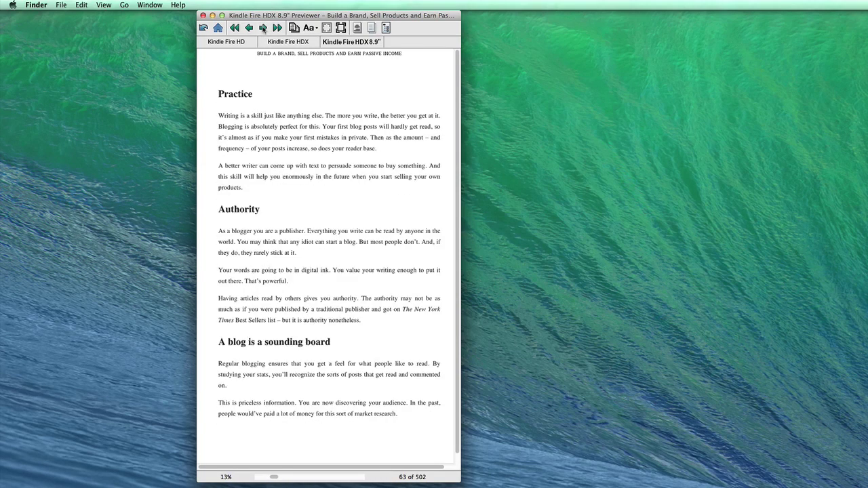
left_click(263, 28)
left_click(264, 28)
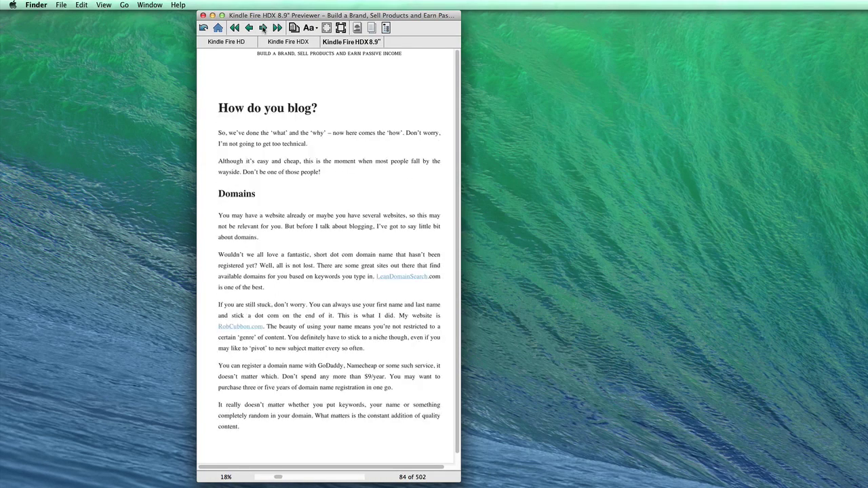
left_click(263, 28)
left_click(264, 28)
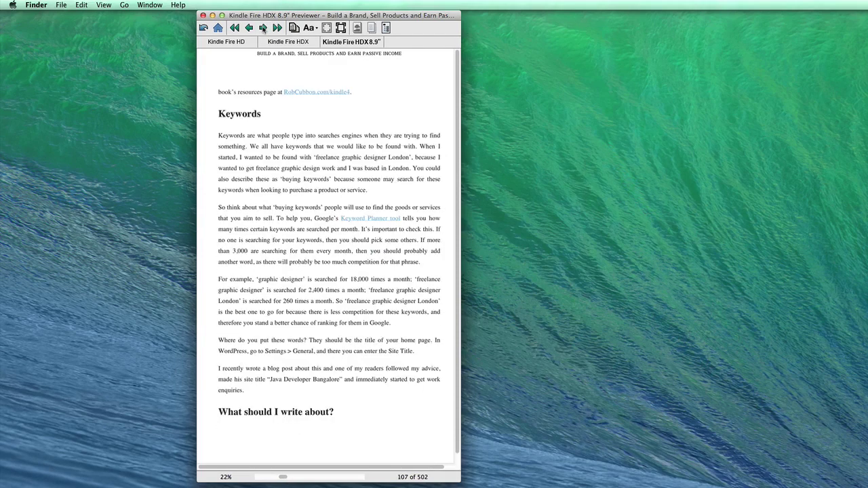
left_click(263, 28)
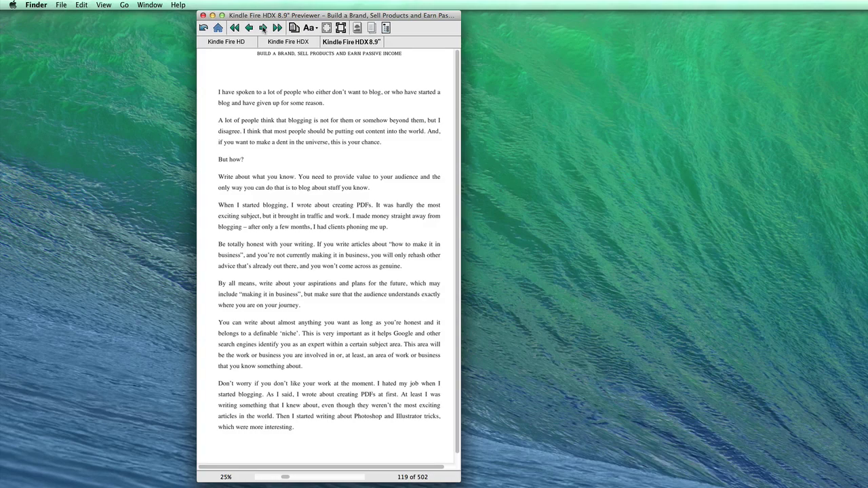
left_click(263, 28)
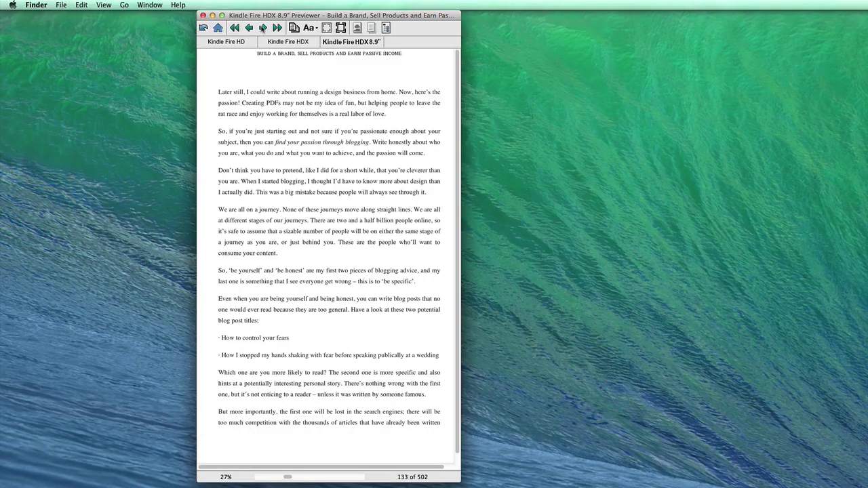
left_click(263, 28)
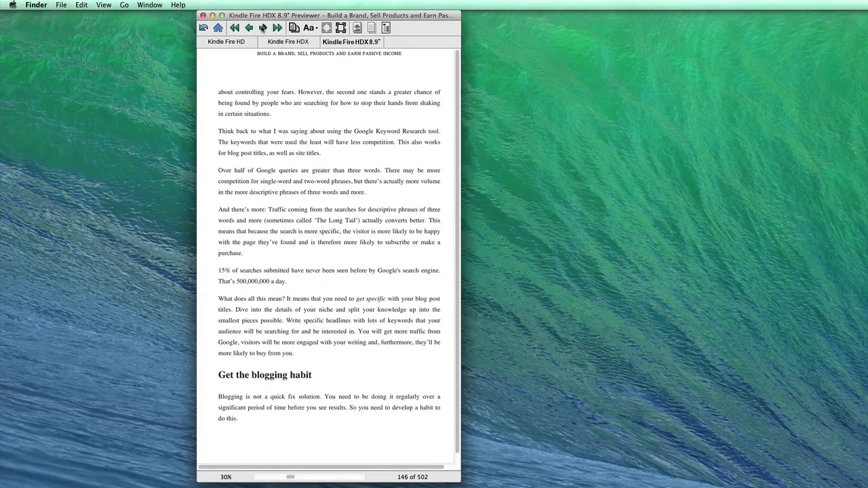
left_click(263, 28)
left_click(263, 28)
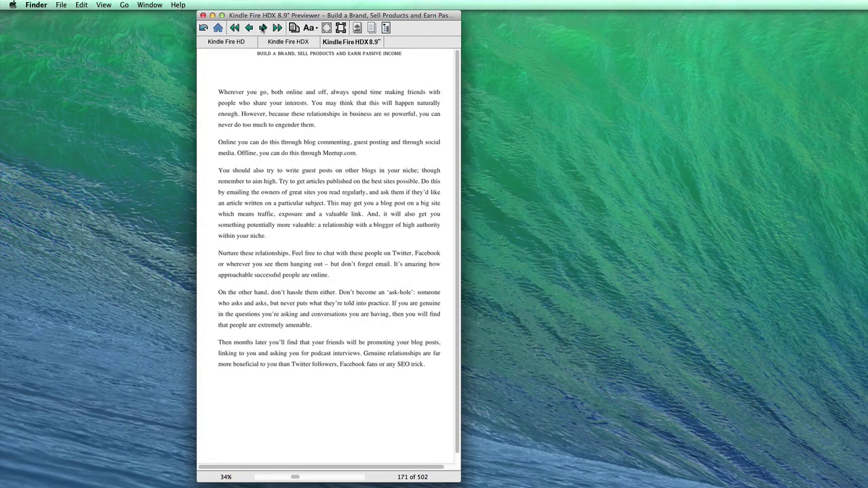
left_click(264, 28)
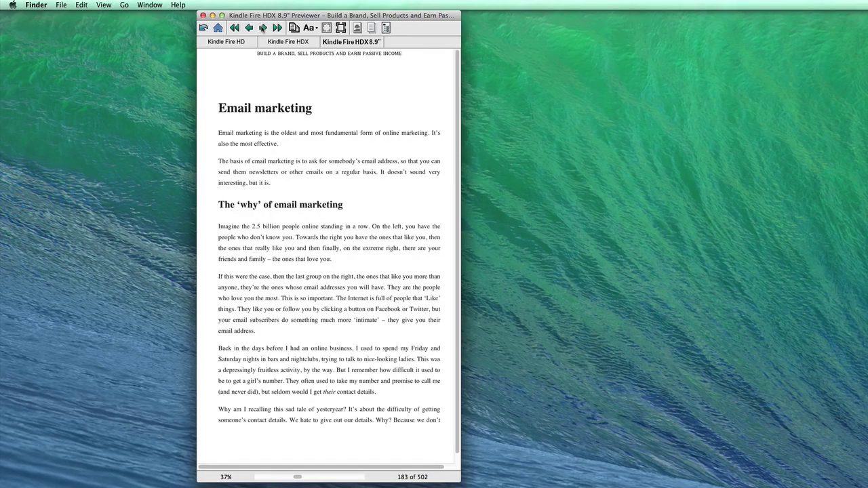
left_click(263, 28)
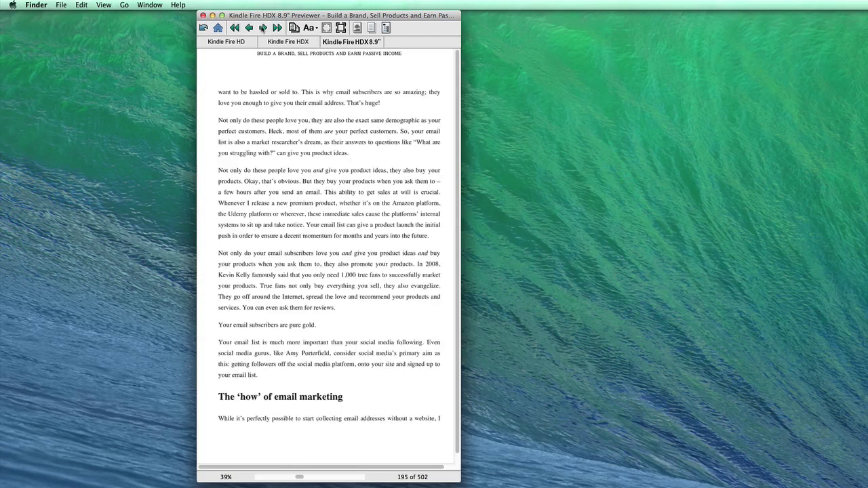